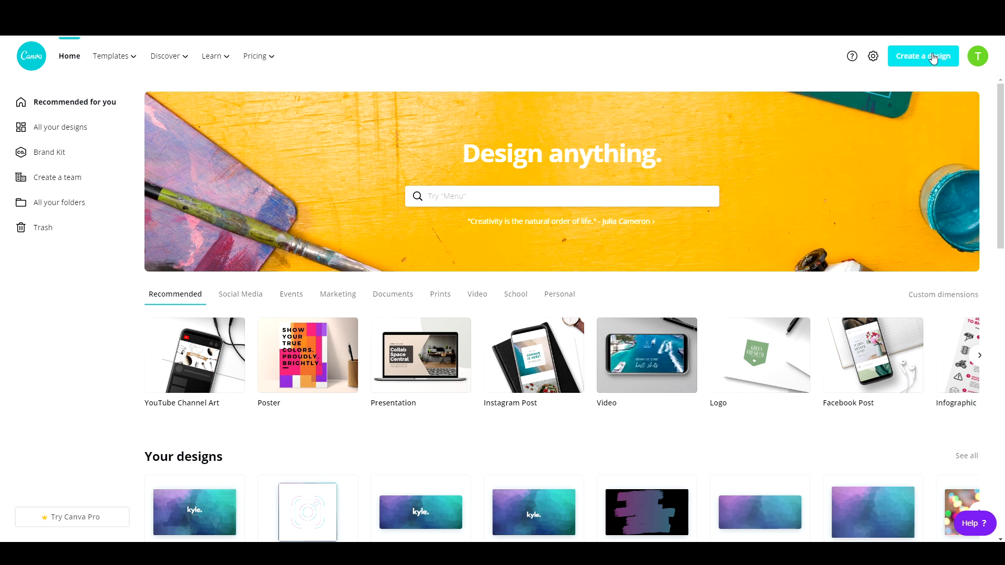
# Step: Create a new design using the YouTube Thumbnail format
pyautogui.click(933, 59)
pyautogui.scroll(-1, 953, 115)
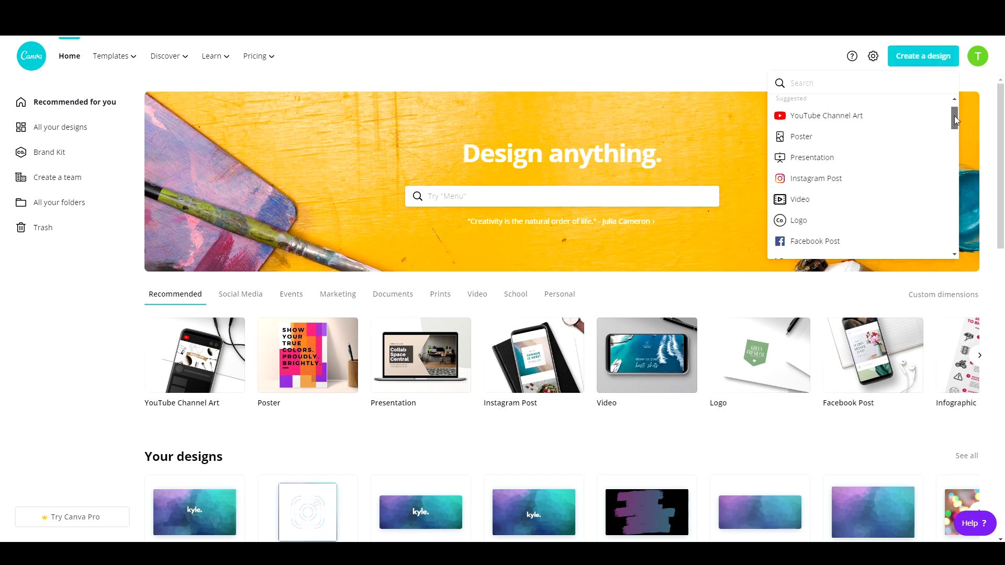
pyautogui.moveTo(954, 115); pyautogui.dragTo(959, 156)
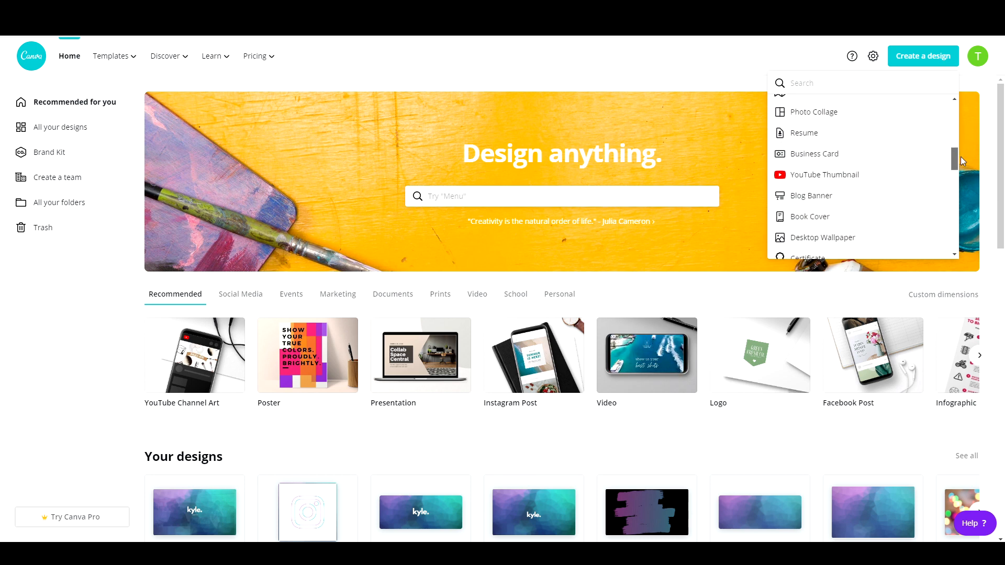
pyautogui.click(911, 184)
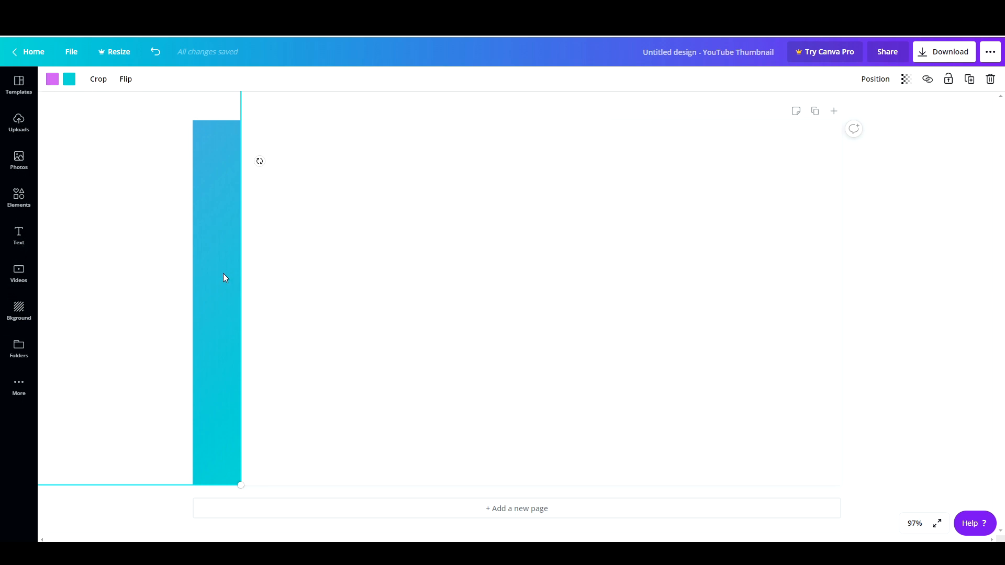
# Step: Stretch the purple-to-teal gradient block across the full width of the thumbnail canvas
pyautogui.moveTo(222, 273); pyautogui.dragTo(821, 273)
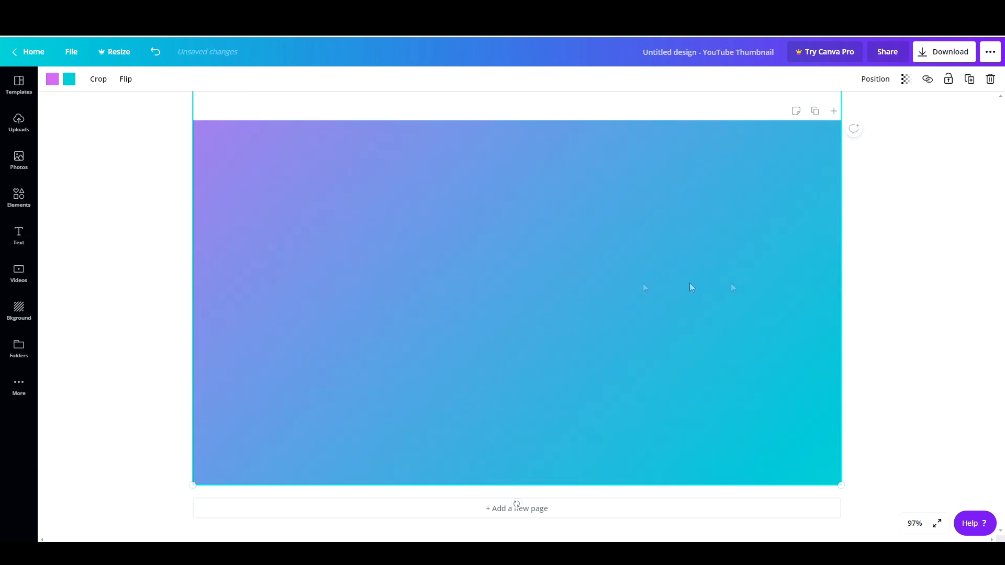
pyautogui.click(19, 310)
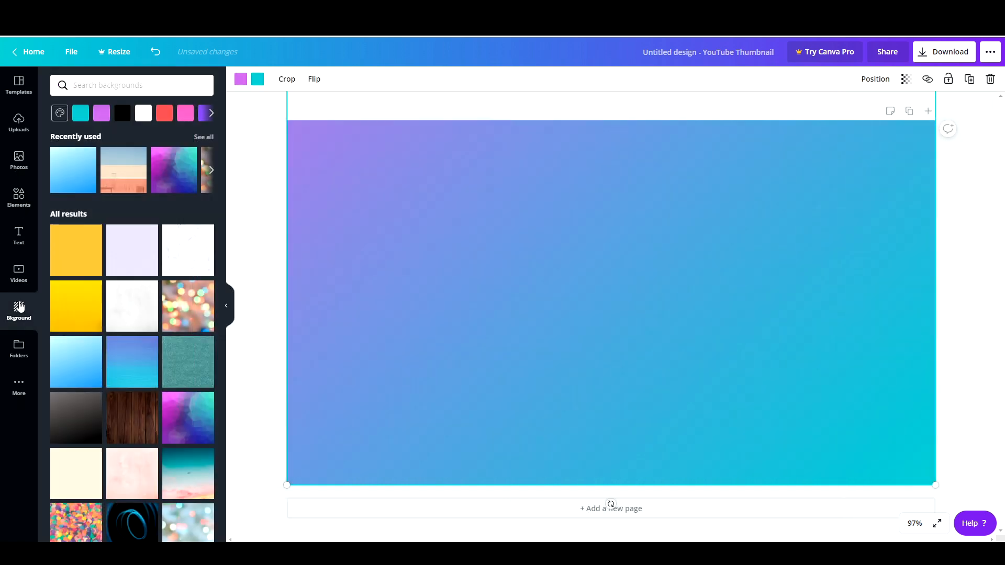
pyautogui.click(23, 207)
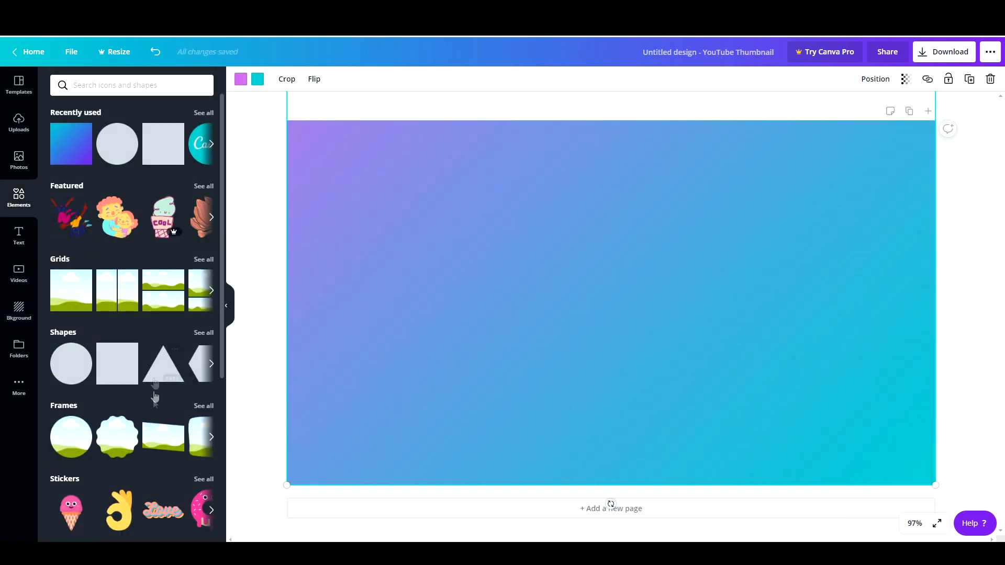
pyautogui.click(19, 319)
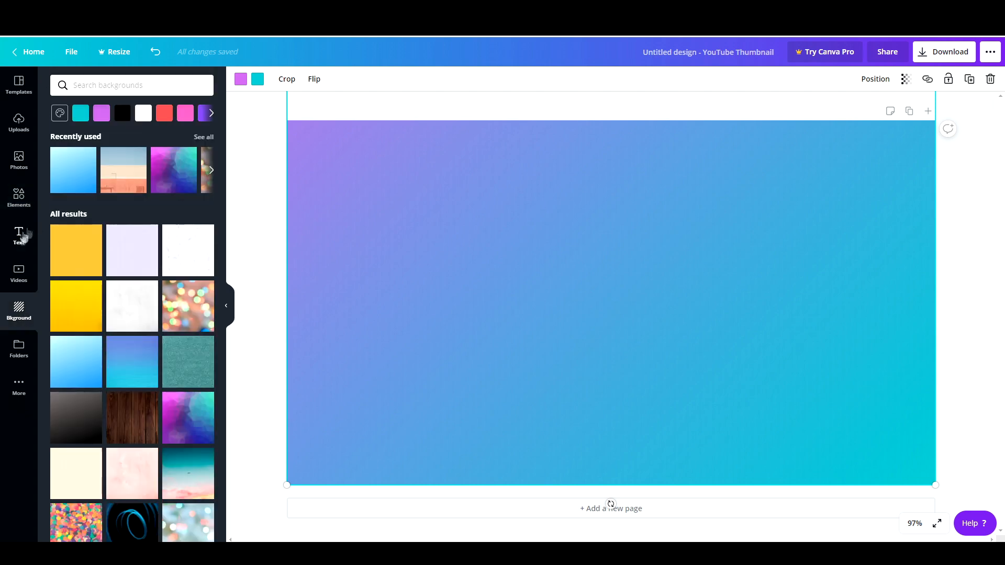
# Step: Add the DAZZLE font combination to the lower right of the canvas and delete its 'eau de parfum' subtitle
pyautogui.click(21, 238)
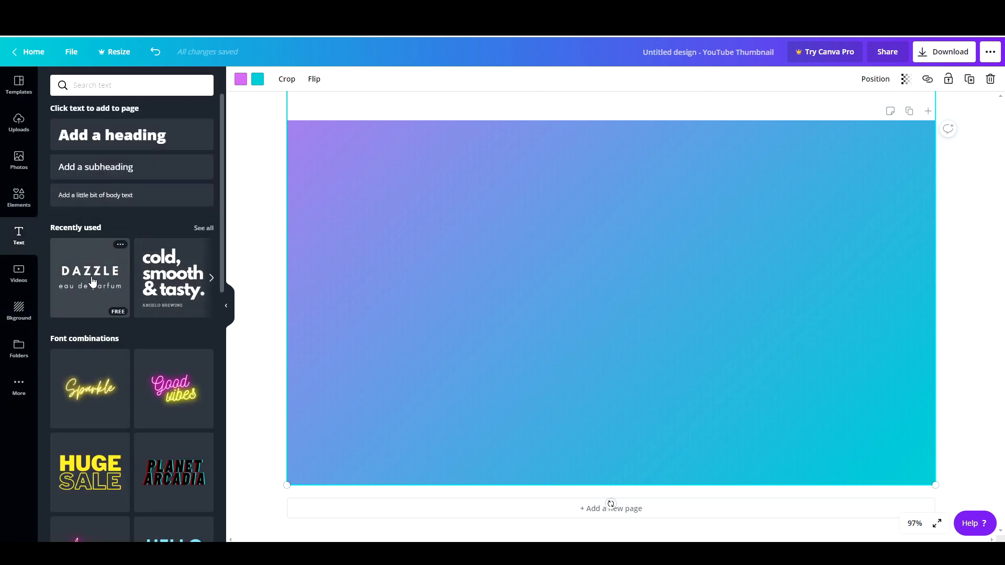
pyautogui.scroll(-3, 145, 297)
pyautogui.scroll(-10, 145, 297)
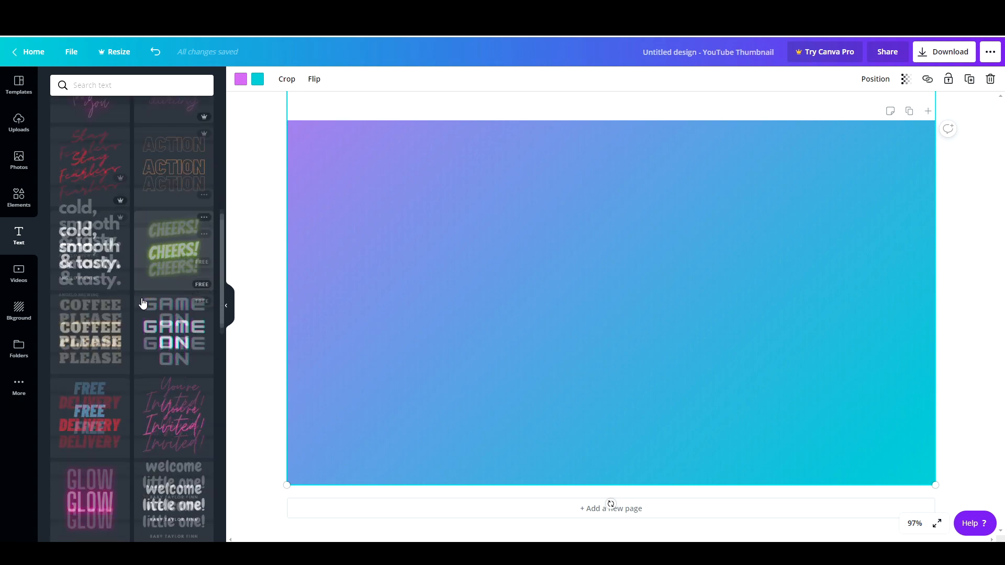
pyautogui.scroll(-5, 148, 299)
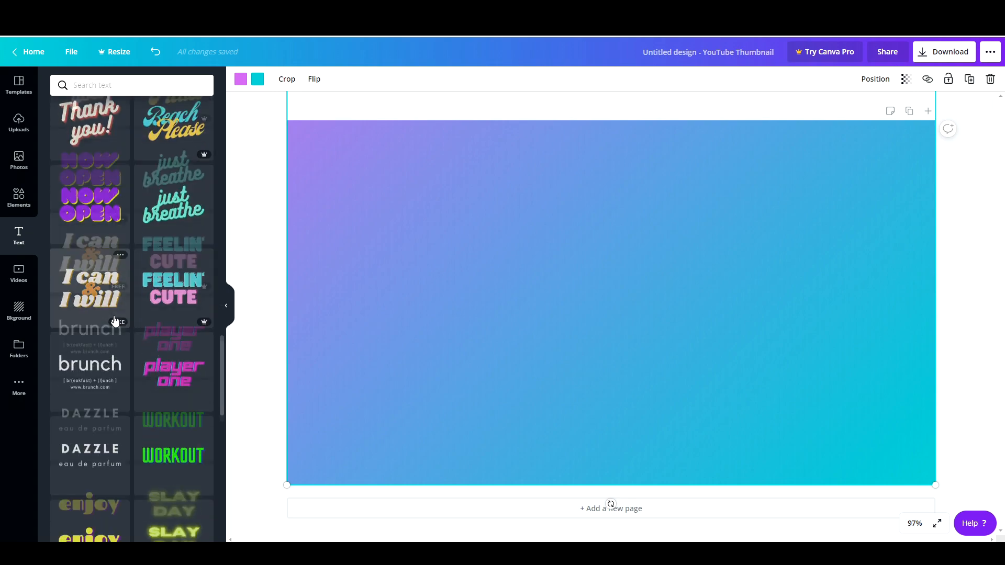
pyautogui.scroll(-3, 112, 319)
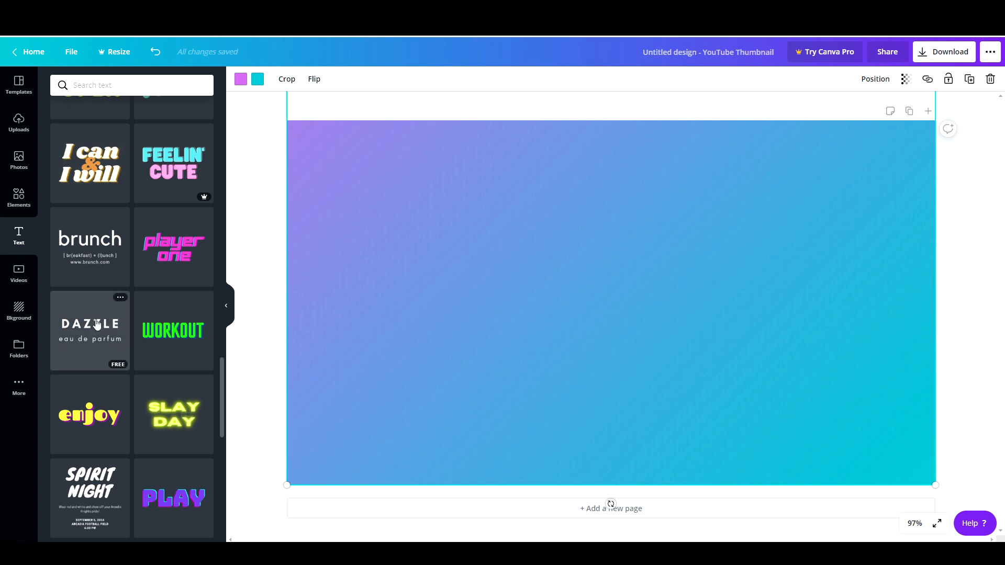
pyautogui.moveTo(98, 325); pyautogui.dragTo(742, 375)
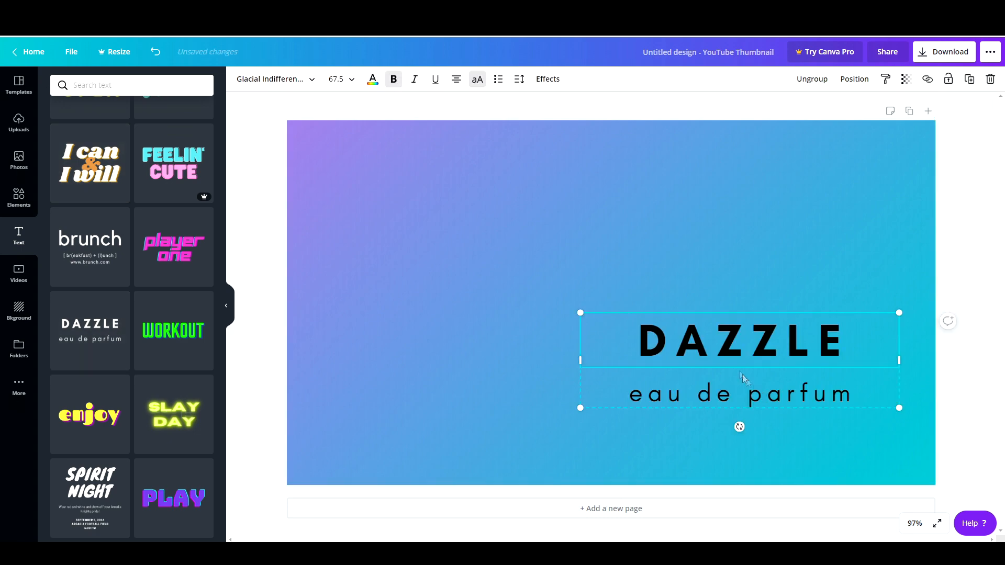
pyautogui.click(725, 403)
pyautogui.press('Delete')
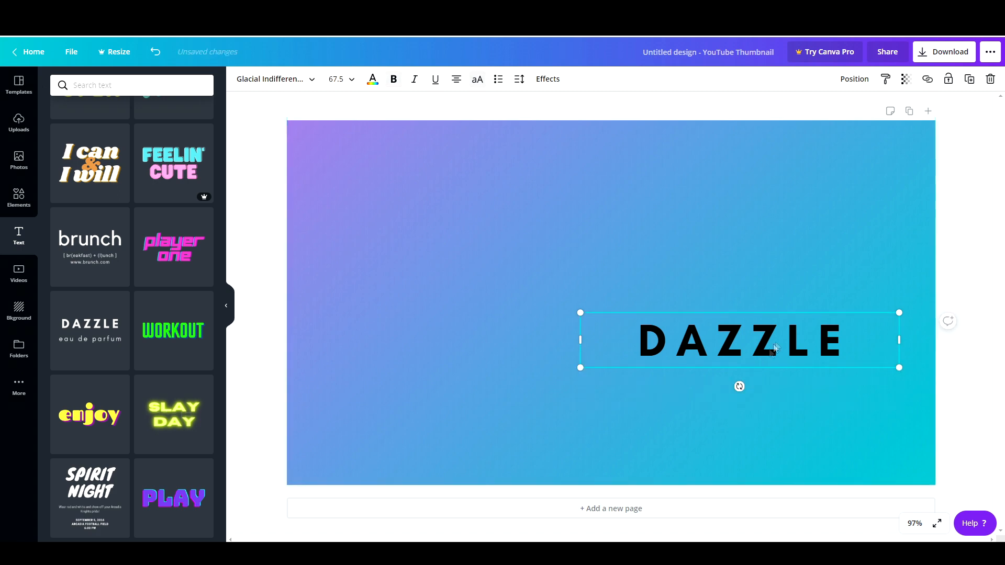
# Step: Replace the DAZZLE heading text with CUSTOM YOUTUBE THUMBNAILS
pyautogui.click(780, 344)
pyautogui.moveTo(850, 344); pyautogui.dragTo(638, 336)
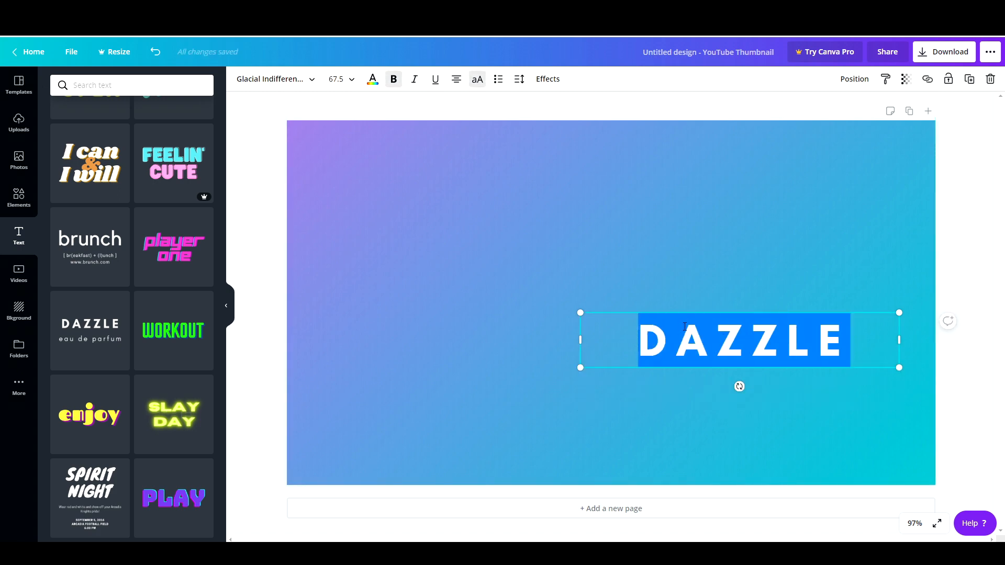
pyautogui.write('CUSTOM ')
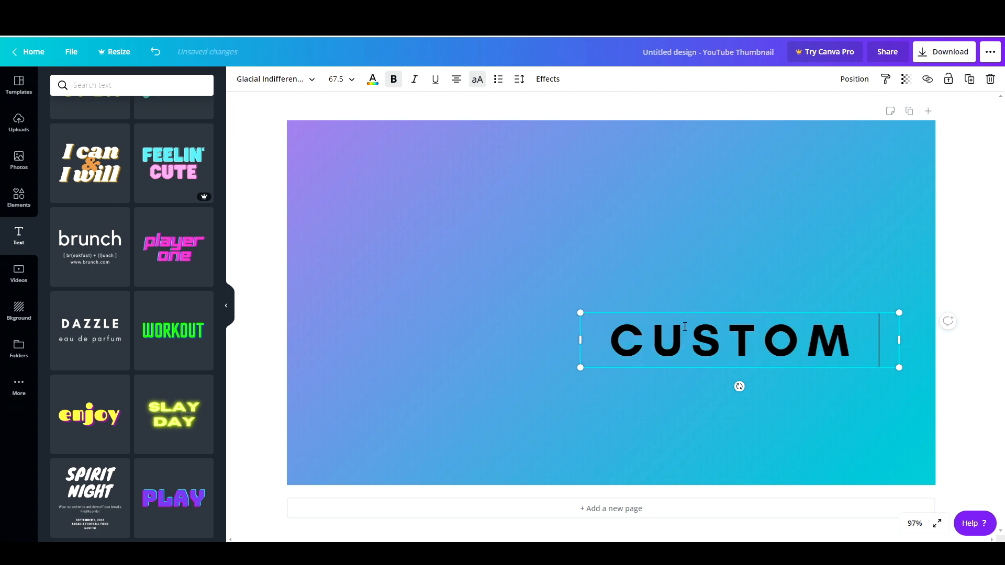
pyautogui.write('YOUTUBE ')
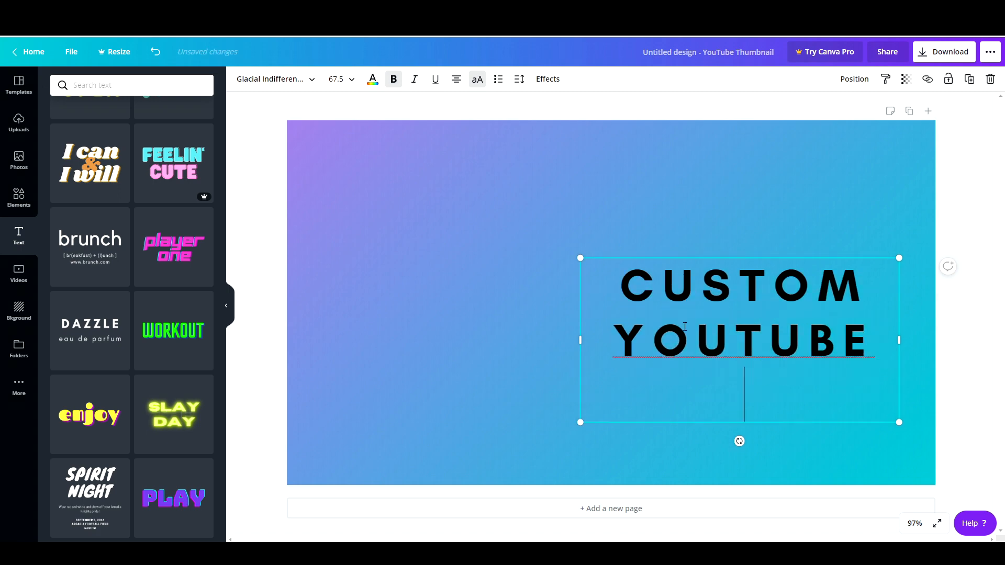
pyautogui.write('THUMBNAILS')
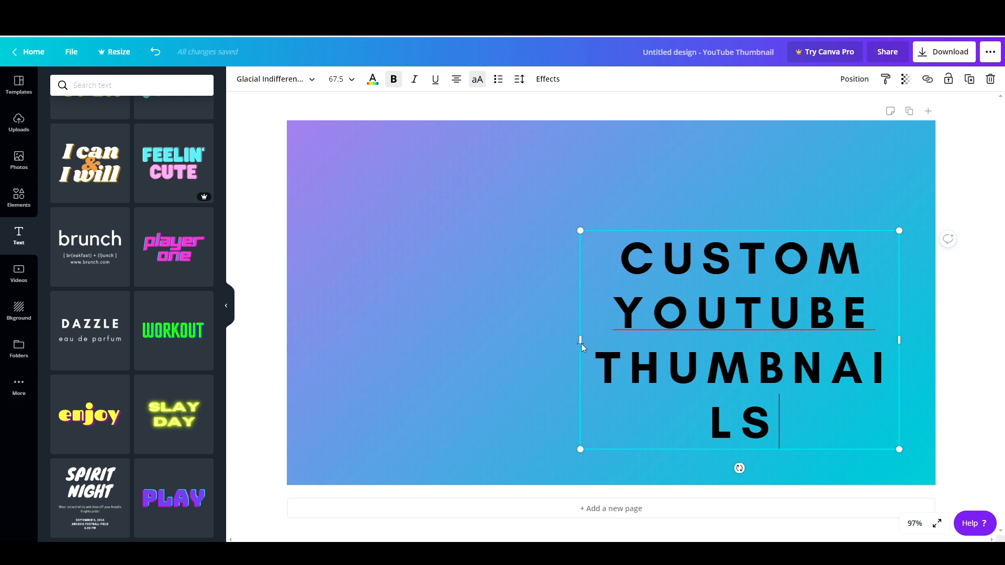
# Step: Scale the title down to font size 48.5 in the lower right corner and set its text colour to white
pyautogui.moveTo(580, 342); pyautogui.dragTo(530, 341)
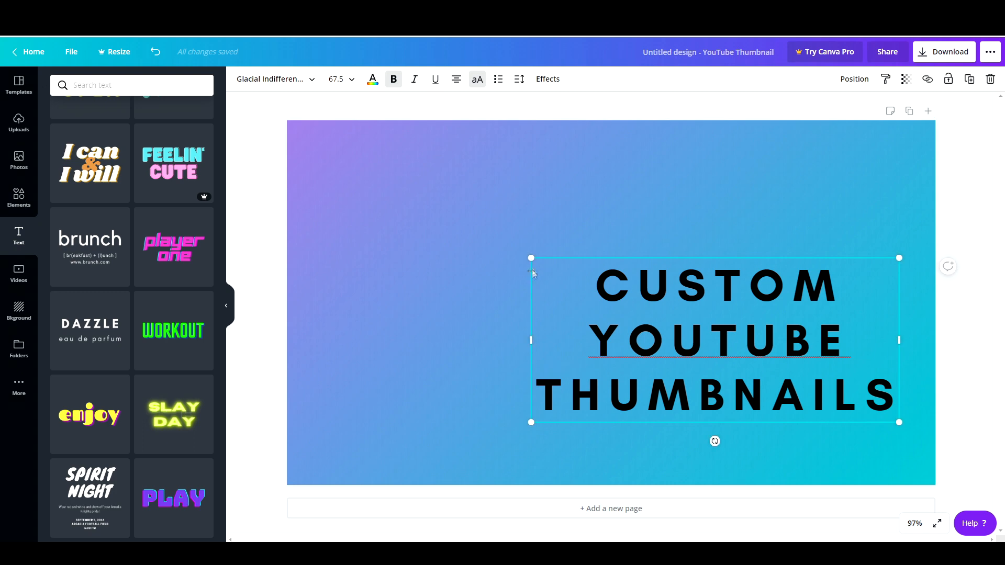
pyautogui.moveTo(530, 258); pyautogui.dragTo(607, 318)
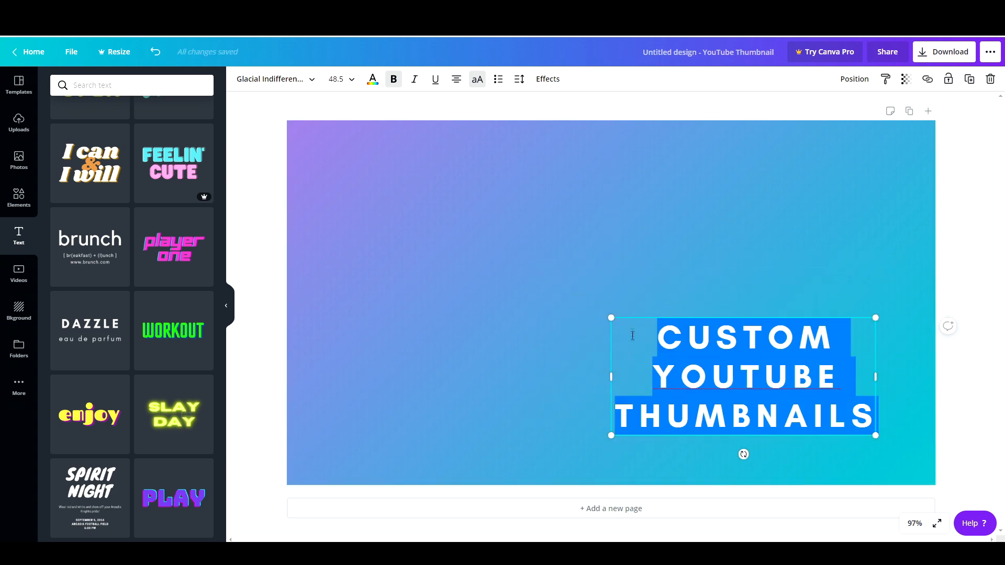
pyautogui.click(372, 79)
pyautogui.click(201, 231)
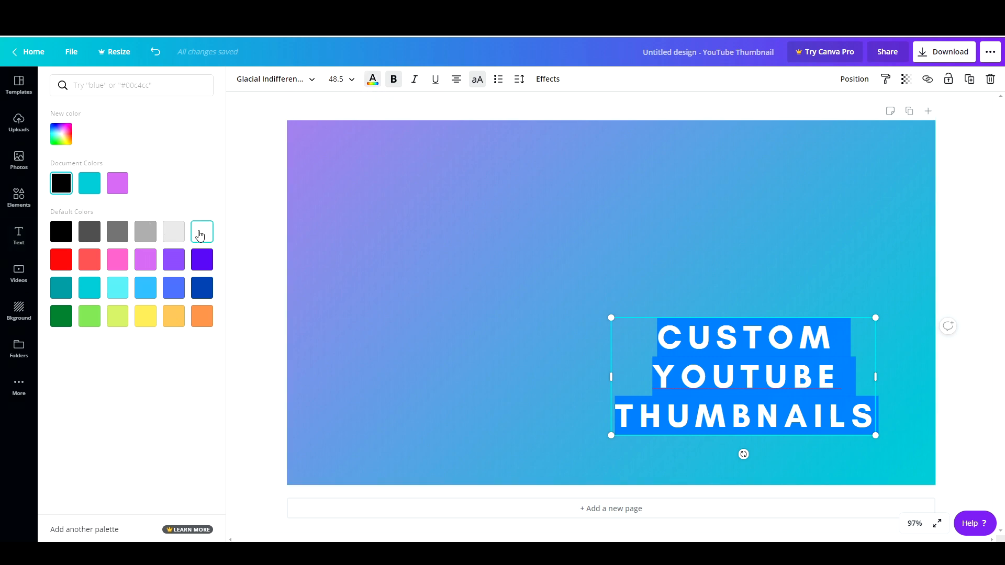
pyautogui.click(635, 295)
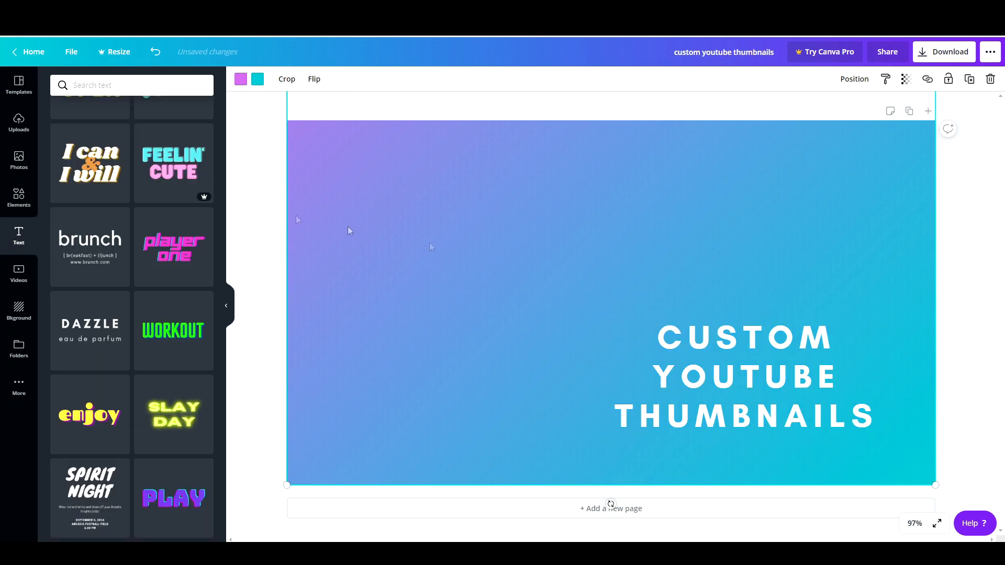
pyautogui.click(19, 197)
pyautogui.click(71, 144)
pyautogui.moveTo(592, 288); pyautogui.dragTo(738, 335)
pyautogui.rightClick(725, 295)
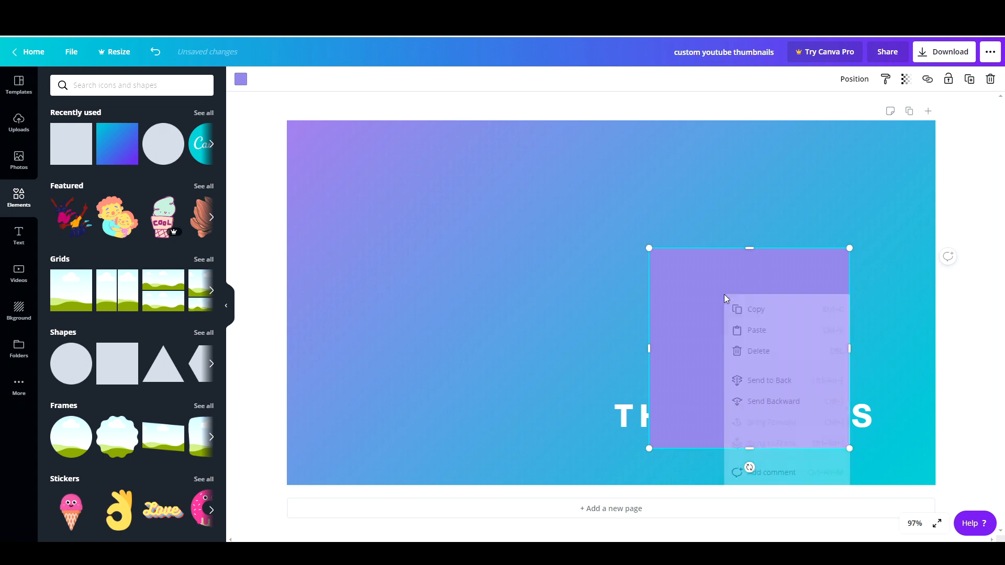
pyautogui.click(789, 405)
pyautogui.moveTo(738, 293); pyautogui.dragTo(695, 315)
pyautogui.moveTo(807, 371); pyautogui.dragTo(875, 372)
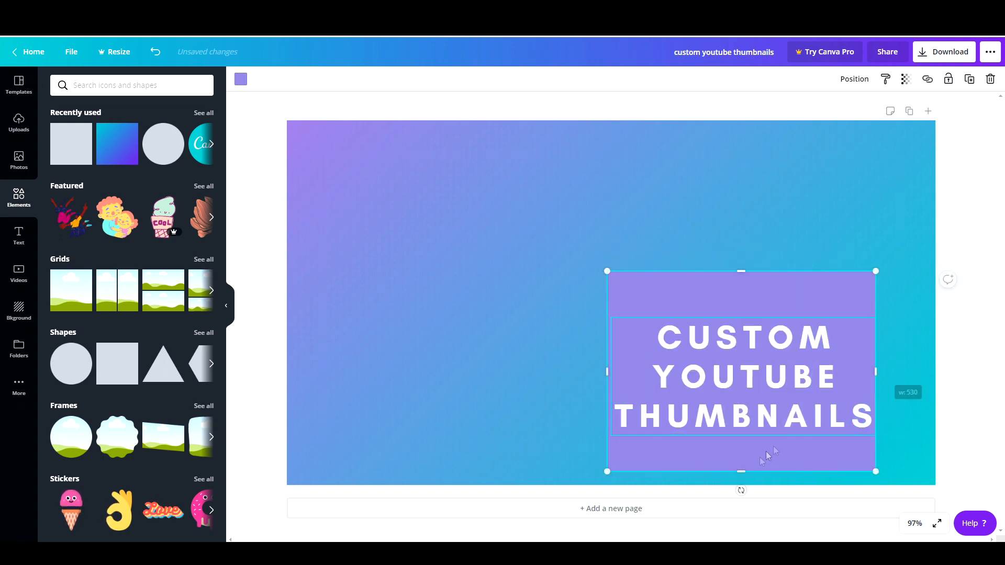
pyautogui.moveTo(741, 471); pyautogui.dragTo(741, 436)
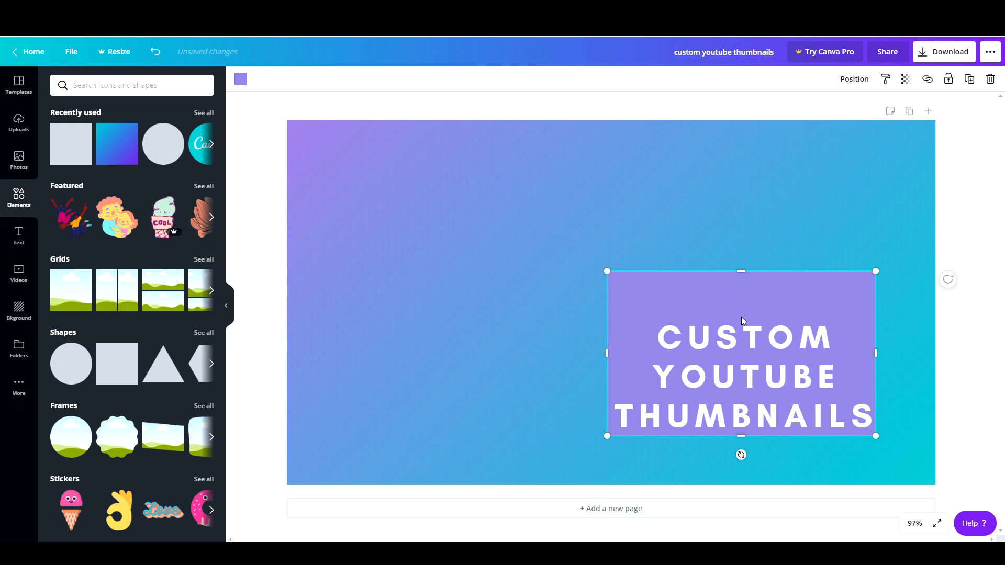
pyautogui.press('Delete')
# Step: Duplicate the title and line the copy up exactly over the original
pyautogui.click(759, 354)
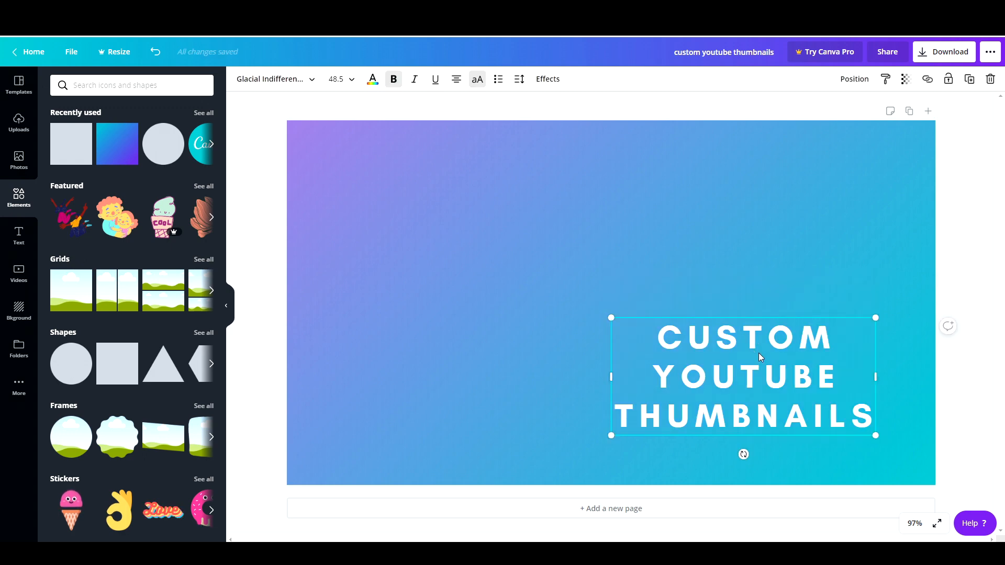
pyautogui.hotkey('ctrl', 'd')
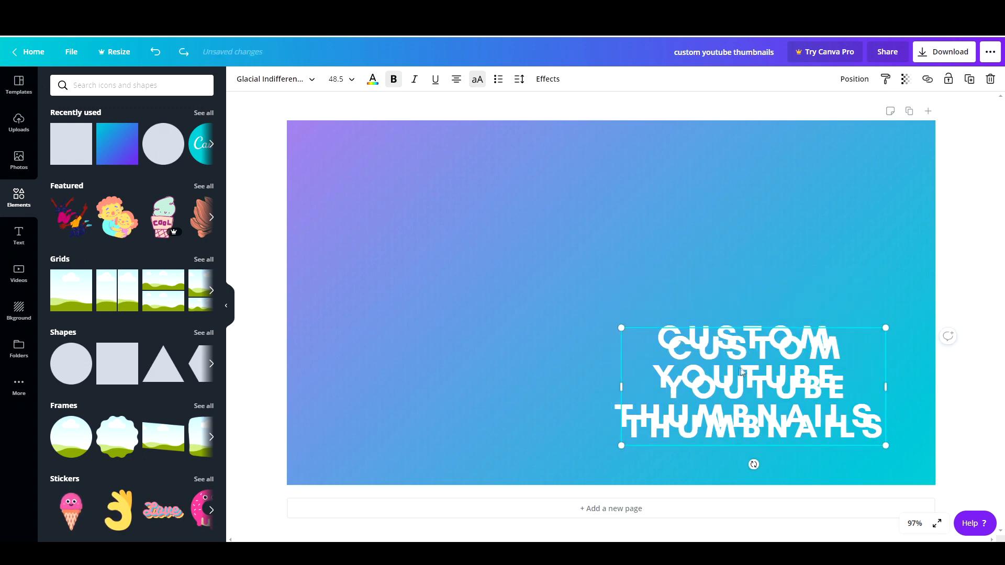
pyautogui.moveTo(739, 373); pyautogui.dragTo(732, 365)
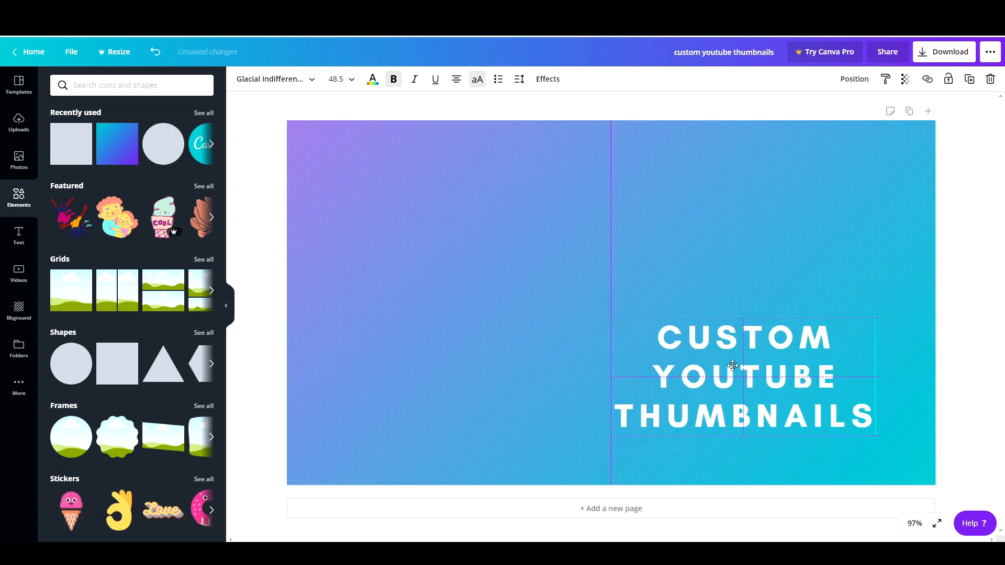
# Step: Colour the duplicated title dark teal and send it backward behind the white title
pyautogui.click(373, 79)
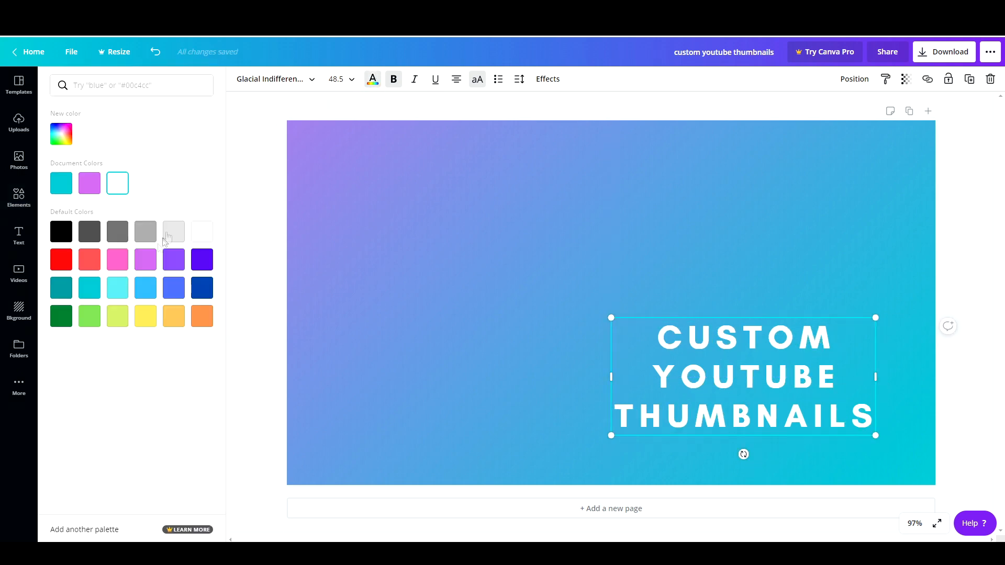
pyautogui.click(62, 288)
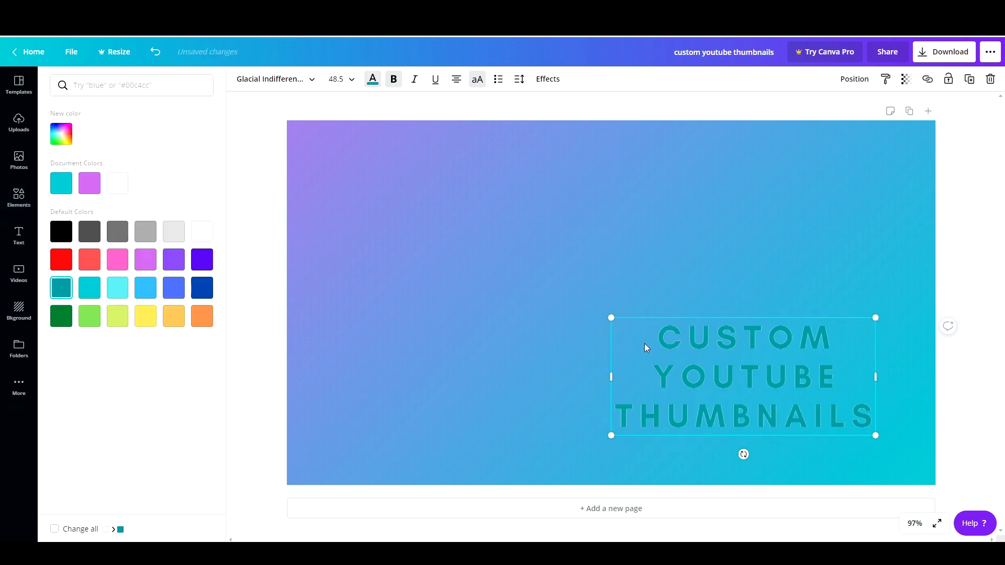
pyautogui.rightClick(797, 349)
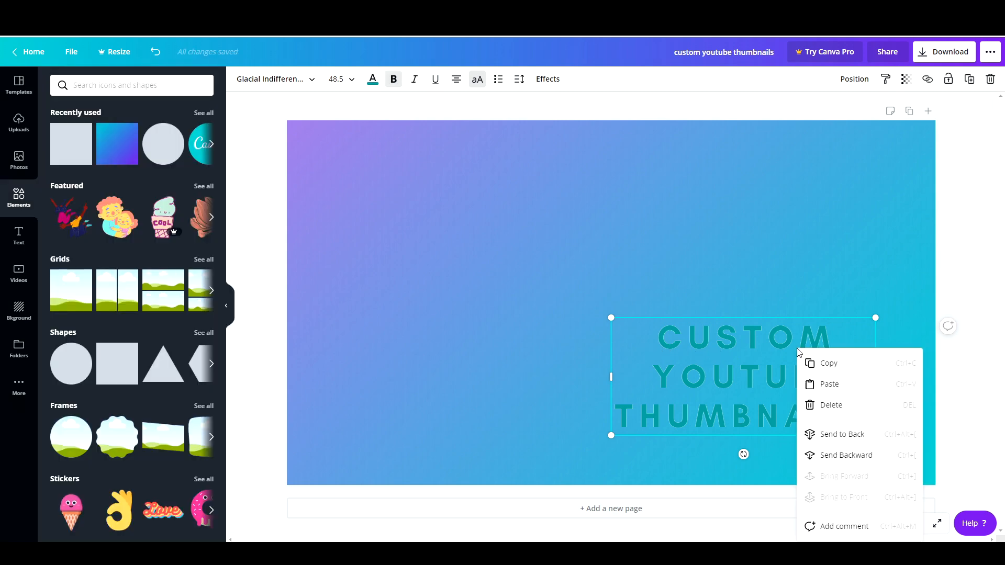
pyautogui.click(851, 453)
# Step: Nudge the teal copy slightly right and down so it forms a drop shadow behind the white title
pyautogui.press('Right')
pyautogui.press('Right')
pyautogui.press('Right')
pyautogui.press('Right')
pyautogui.press('Down')
pyautogui.press('Down')
pyautogui.press('Down')
pyautogui.press('Down')
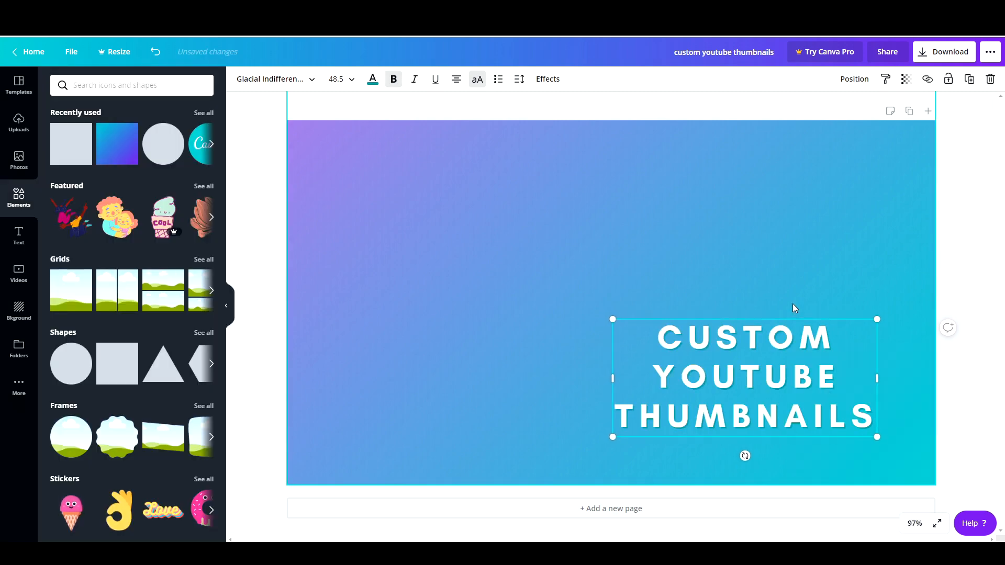
pyautogui.press('Up')
pyautogui.press('Right')
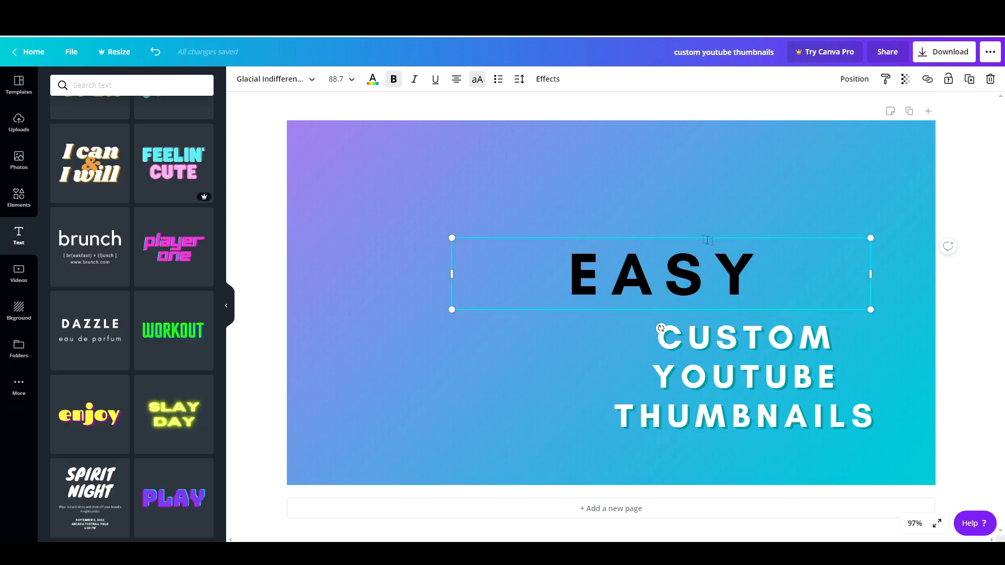
# Step: Move the EASY heading just above the title and set its text colour to white
pyautogui.moveTo(701, 238); pyautogui.dragTo(778, 247)
pyautogui.doubleClick(831, 284)
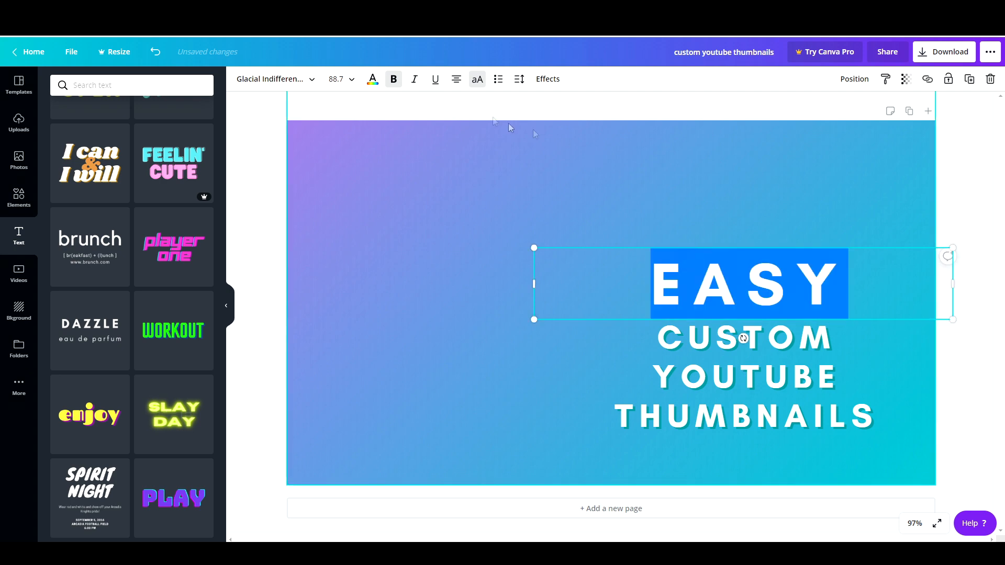
pyautogui.click(373, 81)
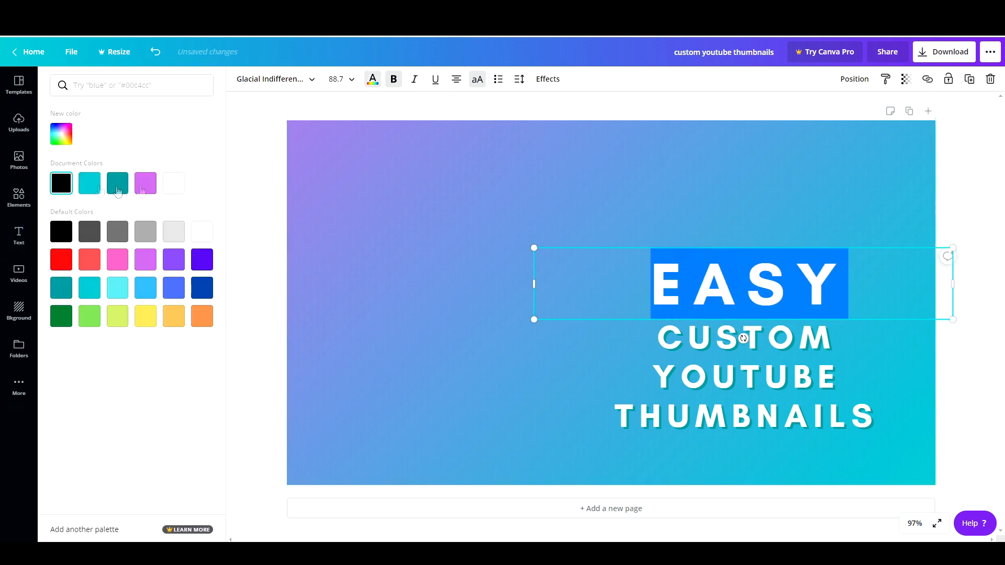
pyautogui.click(711, 257)
pyautogui.press('Escape')
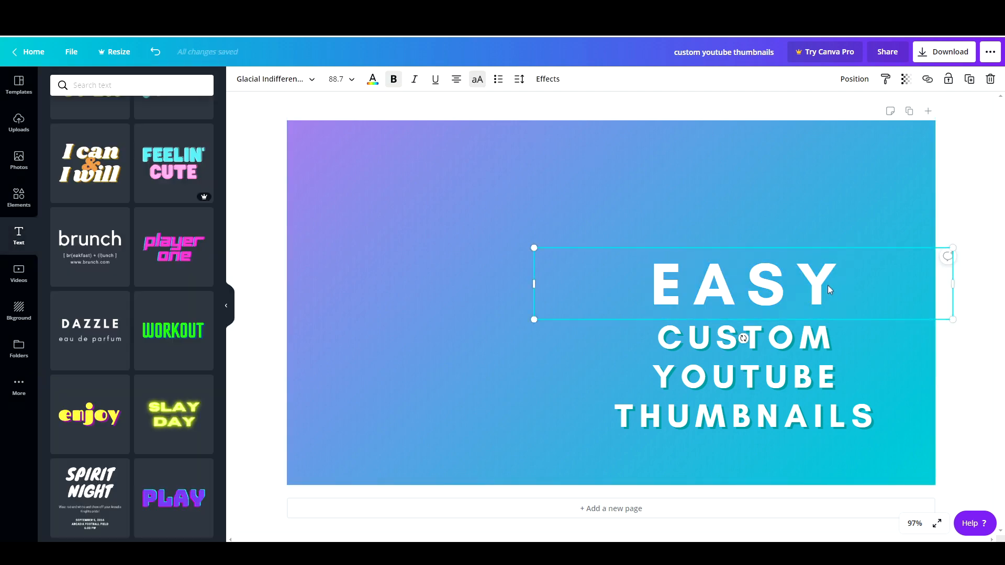
# Step: Colour the duplicated EASY heading dark teal and send it backward behind the white EASY
pyautogui.moveTo(827, 283); pyautogui.dragTo(811, 295)
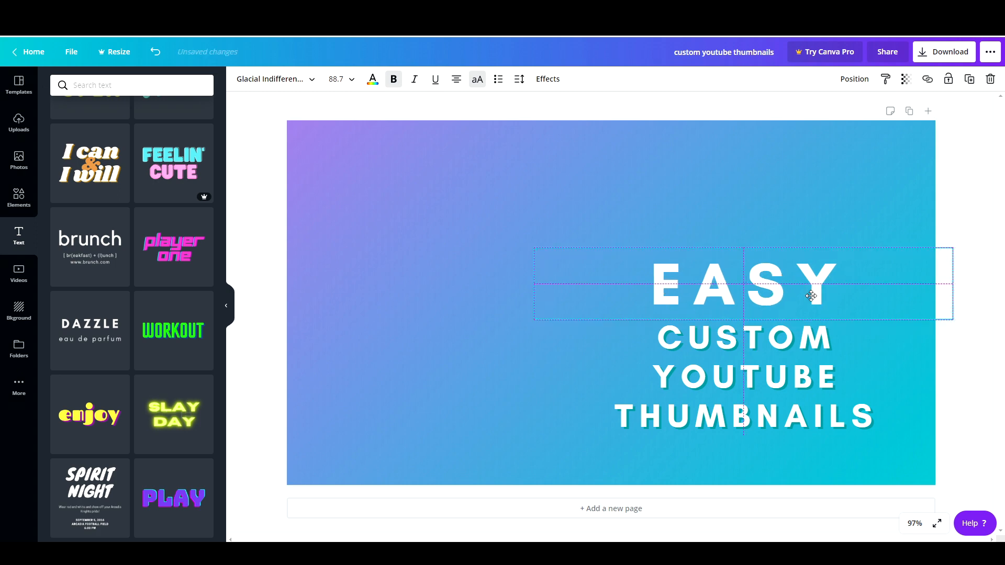
pyautogui.click(372, 80)
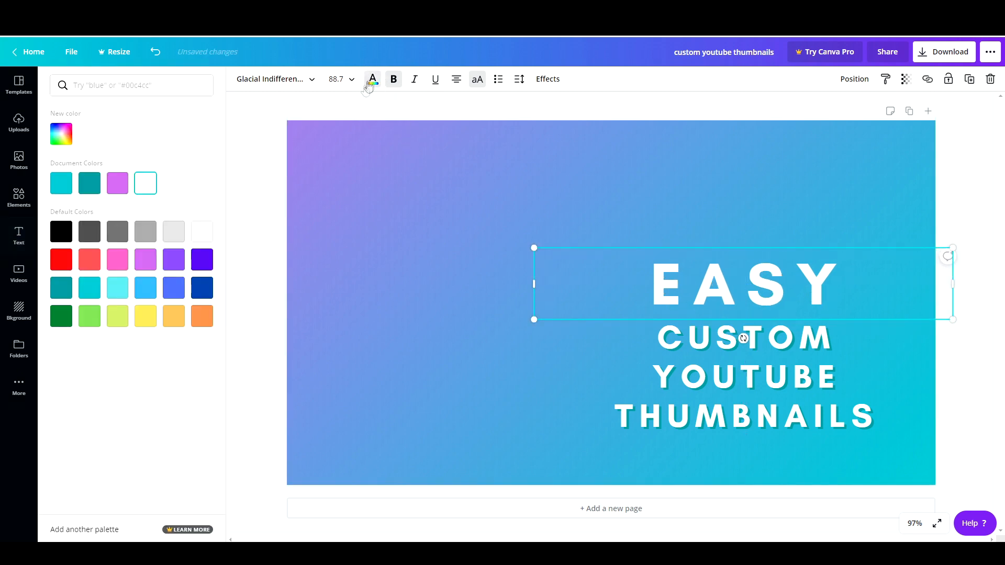
pyautogui.click(89, 182)
pyautogui.rightClick(732, 301)
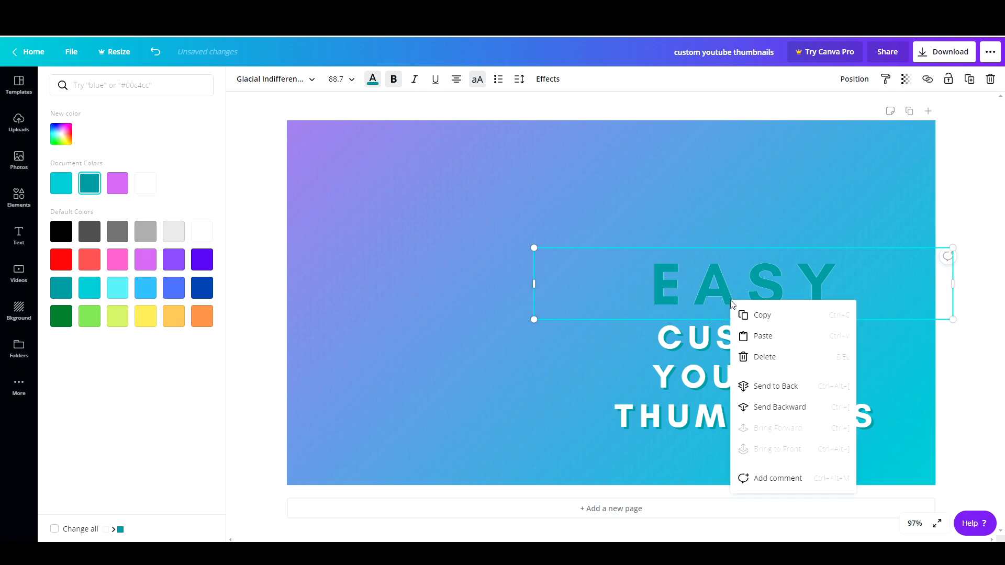
pyautogui.click(782, 408)
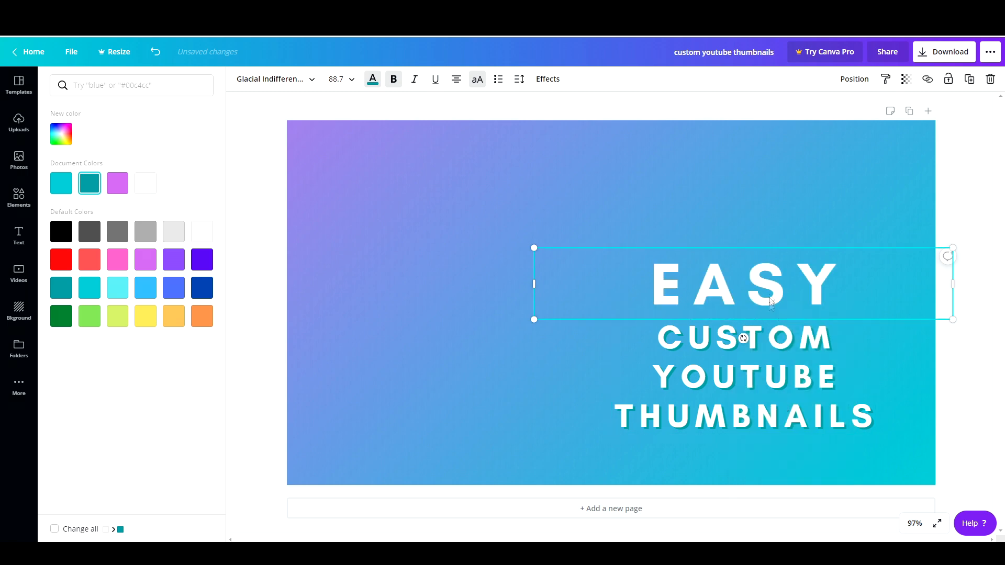
# Step: Nudge the teal EASY copy right and down so it forms a drop shadow behind the white heading
pyautogui.press('Right')
pyautogui.press('Right')
pyautogui.press('Right')
pyautogui.press('Right')
pyautogui.press('Right')
pyautogui.press('Right')
pyautogui.press('Down')
pyautogui.press('Down')
pyautogui.press('Down')
pyautogui.press('Down')
pyautogui.press('Down')
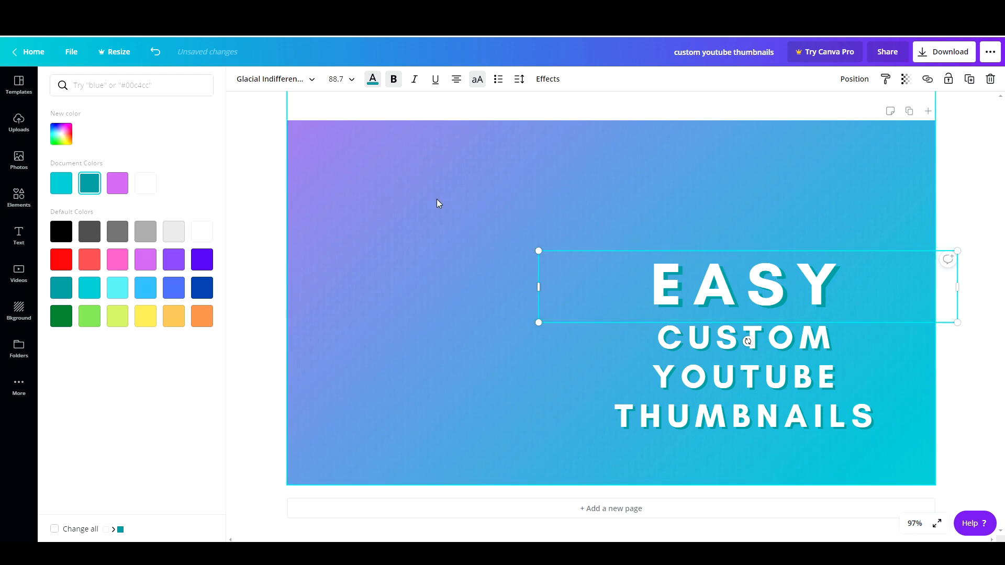
pyautogui.hotkey('ctrl', 'z')
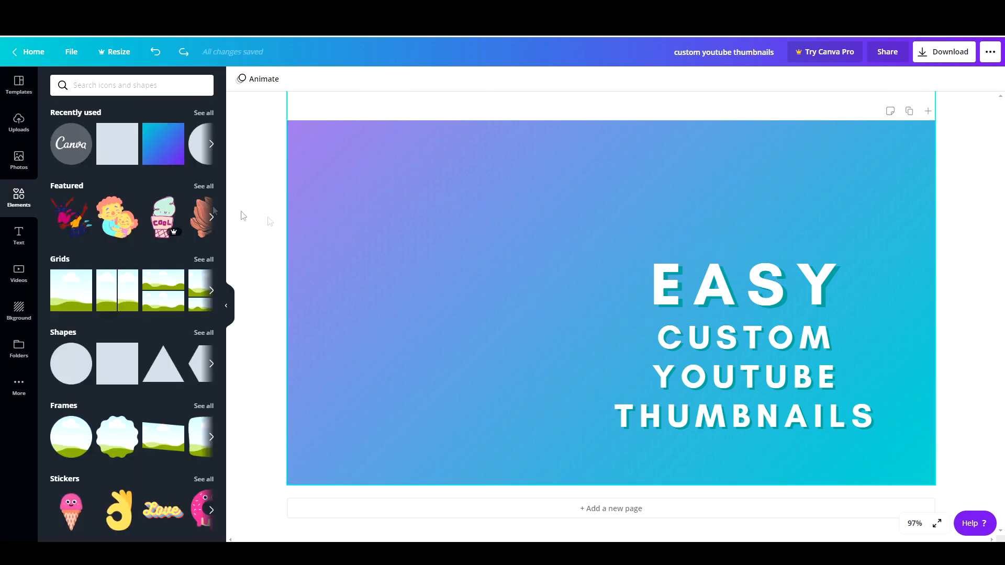
# Step: Add the Canva logo element and place it in the top-right corner of the thumbnail
pyautogui.click(81, 149)
pyautogui.moveTo(572, 310); pyautogui.dragTo(801, 218)
pyautogui.moveTo(911, 283); pyautogui.dragTo(867, 192)
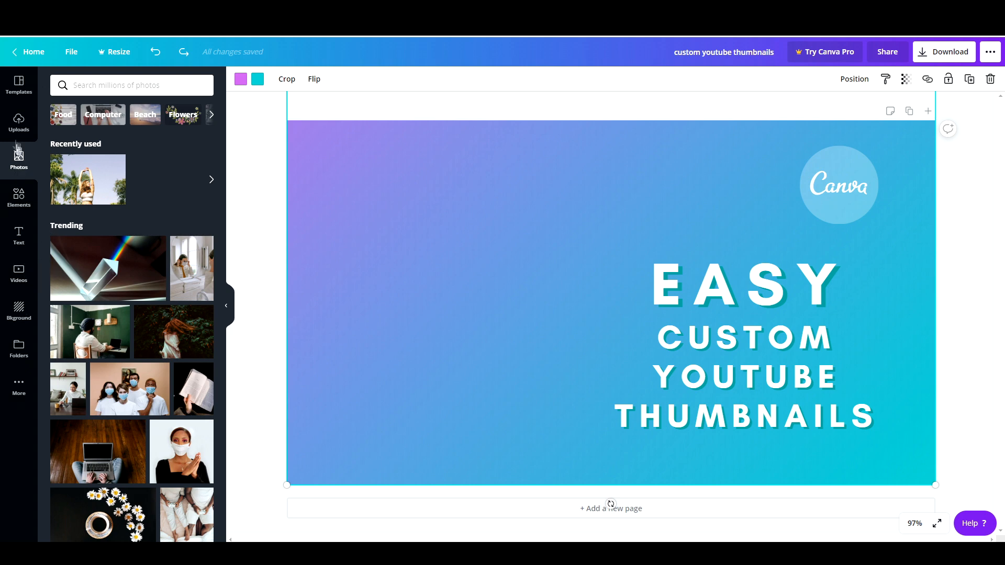
# Step: Insert the uploaded triangle-cut photo and size it on the left side of the thumbnail
pyautogui.click(19, 125)
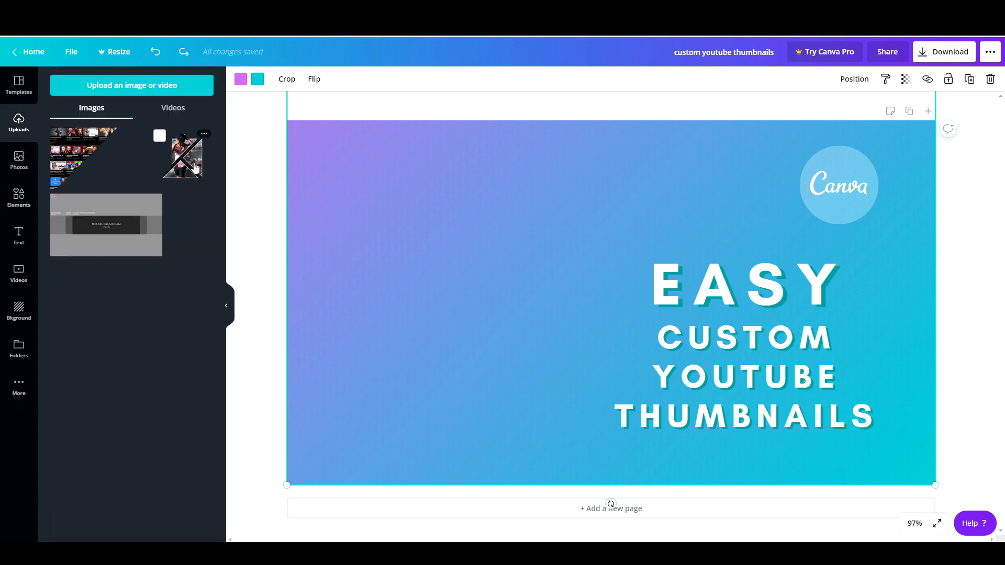
pyautogui.click(194, 167)
pyautogui.moveTo(609, 303); pyautogui.dragTo(398, 303)
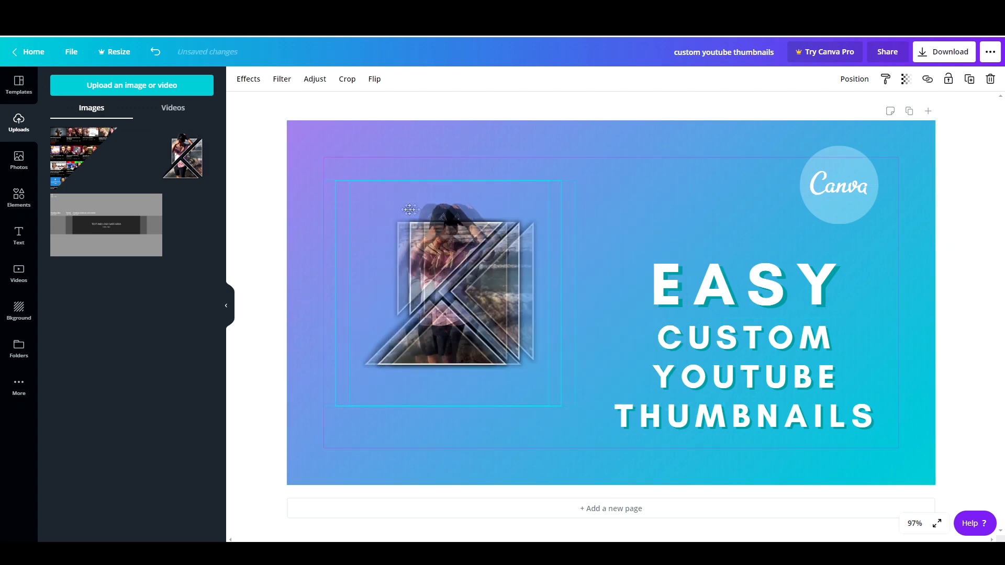
pyautogui.moveTo(523, 198); pyautogui.dragTo(572, 150)
pyautogui.moveTo(487, 237); pyautogui.dragTo(471, 263)
pyautogui.click(595, 189)
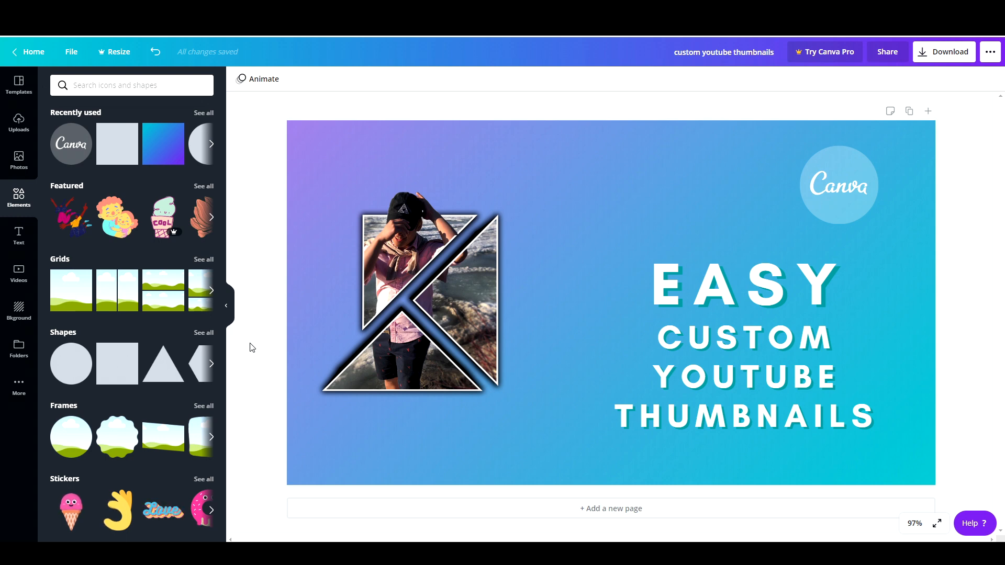
# Step: Search elements for line, add a teal line, and stretch and rotate it into a long diagonal across the photo
pyautogui.click(105, 85)
pyautogui.write('line')
pyautogui.click(99, 136)
pyautogui.click(103, 198)
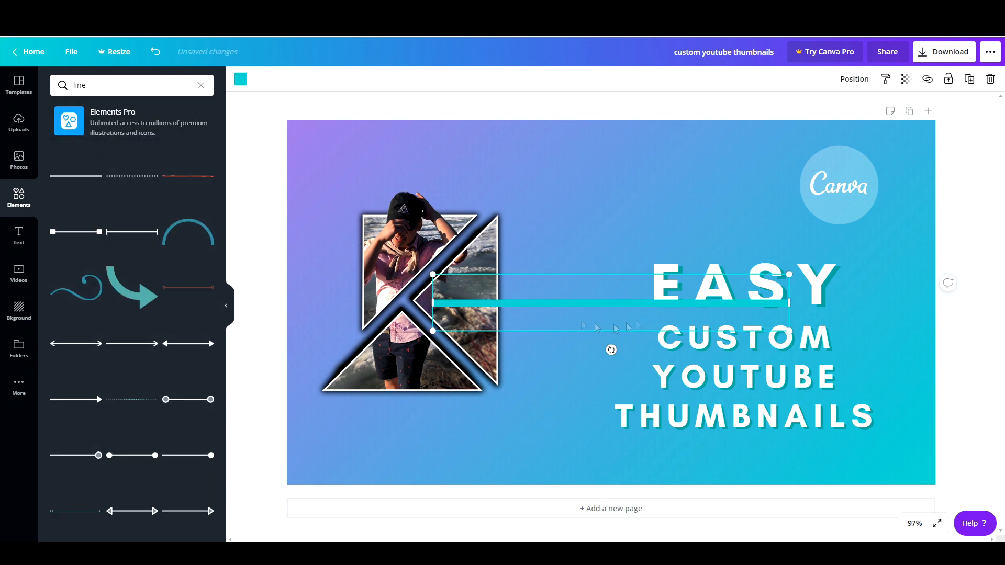
pyautogui.moveTo(607, 287); pyautogui.dragTo(448, 283)
pyautogui.moveTo(450, 330); pyautogui.dragTo(484, 318)
pyautogui.moveTo(437, 285); pyautogui.dragTo(403, 369)
pyautogui.moveTo(551, 242); pyautogui.dragTo(683, 124)
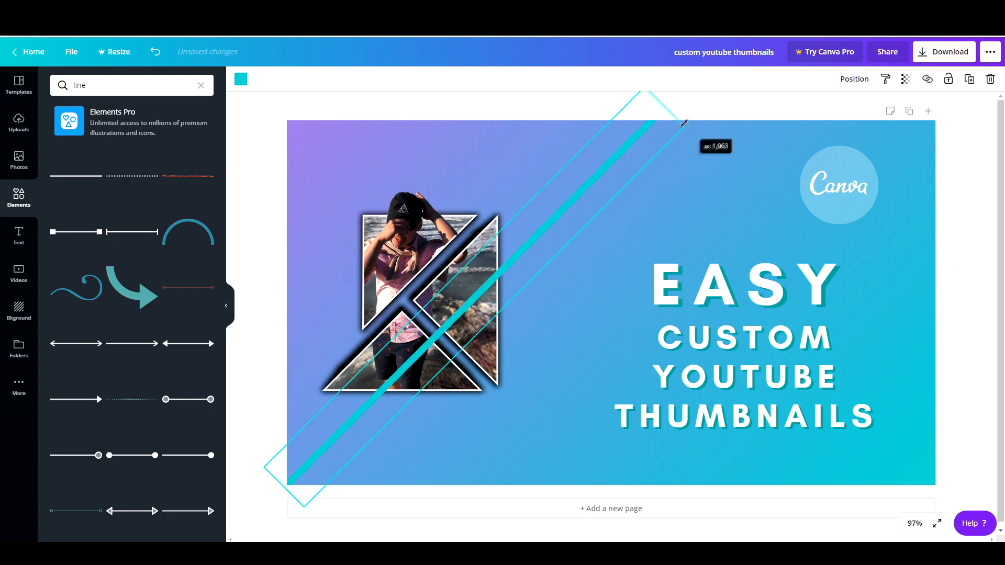
pyautogui.moveTo(558, 217); pyautogui.dragTo(568, 219)
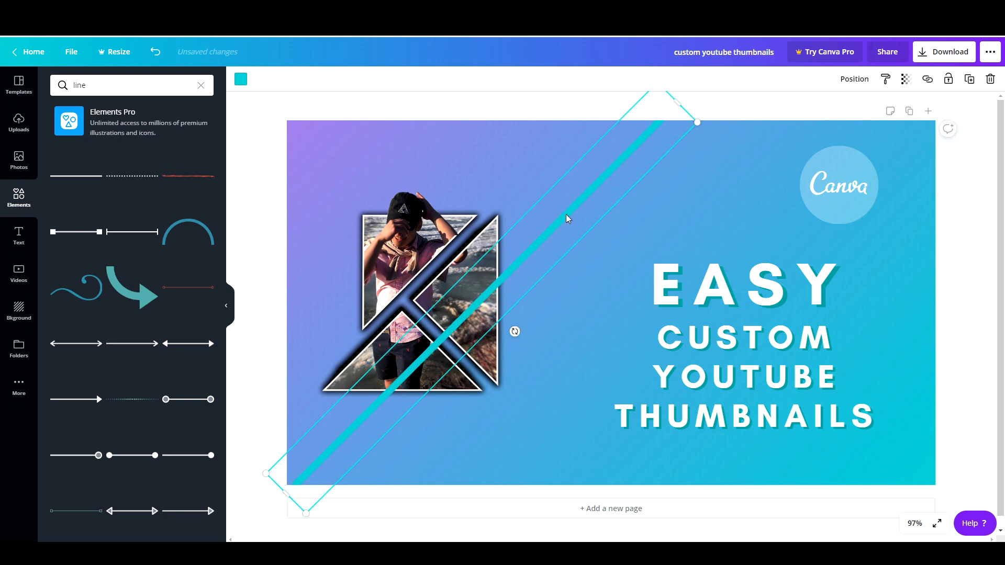
# Step: Duplicate the diagonal line twice and space the copies parallel to the original
pyautogui.hotkey('ctrl', 'd')
pyautogui.hotkey('ctrl', 'd')
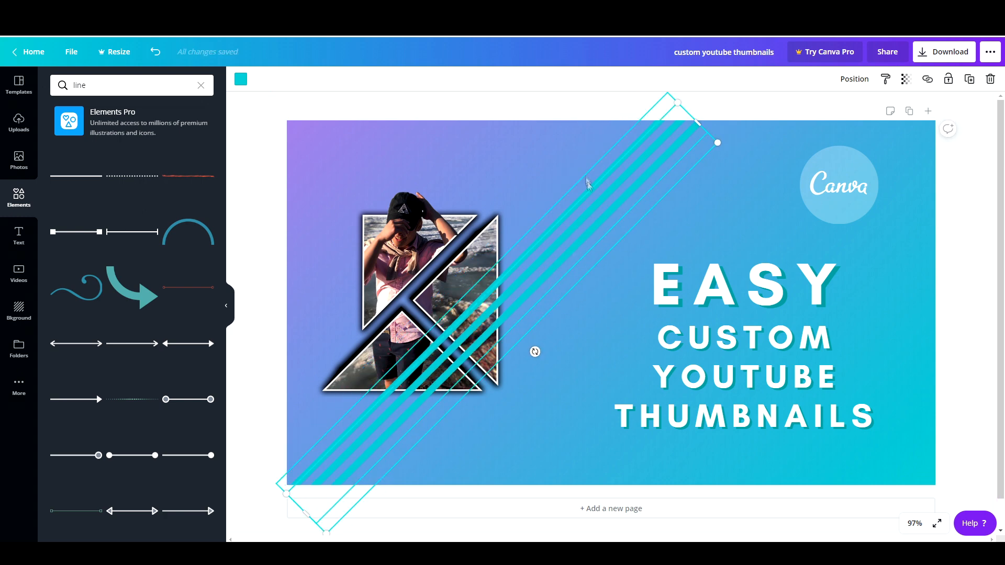
pyautogui.keyDown('shift'); pyautogui.click(652, 128); pyautogui.keyUp('shift')
pyautogui.moveTo(667, 132)
pyautogui.mouseDown()
pyautogui.moveTo(677, 152)
pyautogui.moveTo(670, 141)
pyautogui.mouseUp()
pyautogui.click(663, 127)
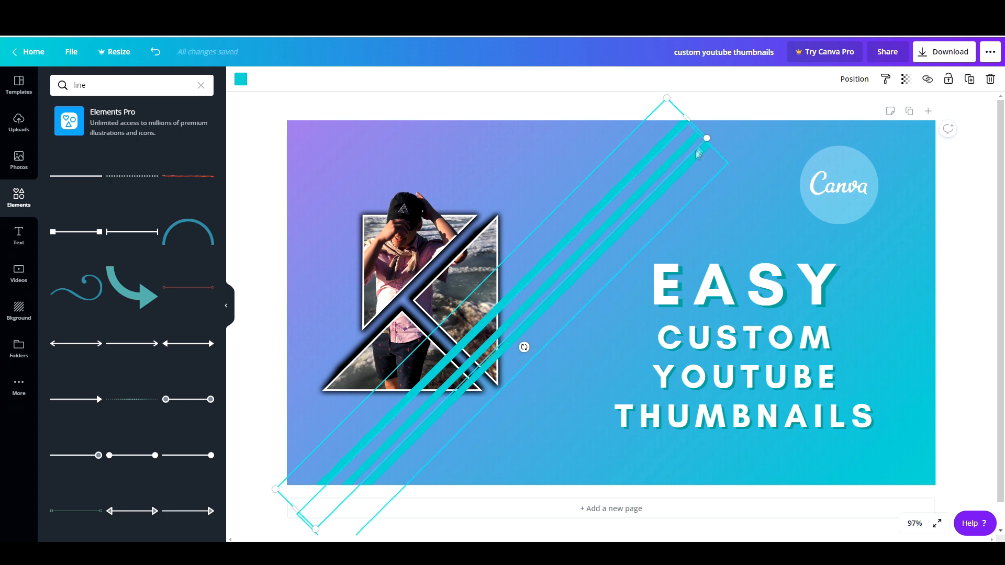
pyautogui.moveTo(704, 132); pyautogui.dragTo(521, 336)
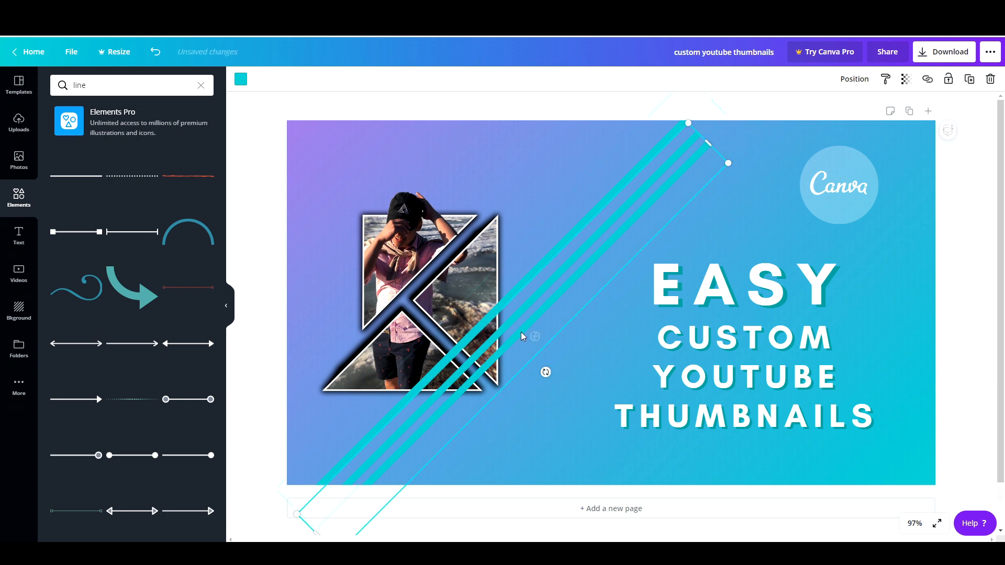
pyautogui.moveTo(705, 141); pyautogui.dragTo(610, 181)
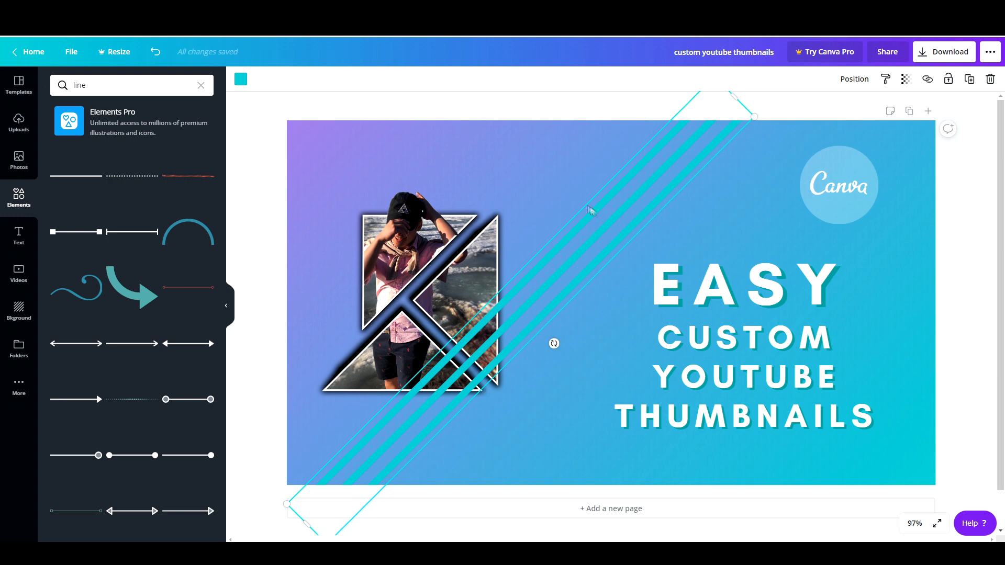
# Step: Colour each of the diagonal lines white
pyautogui.click(241, 79)
pyautogui.click(146, 182)
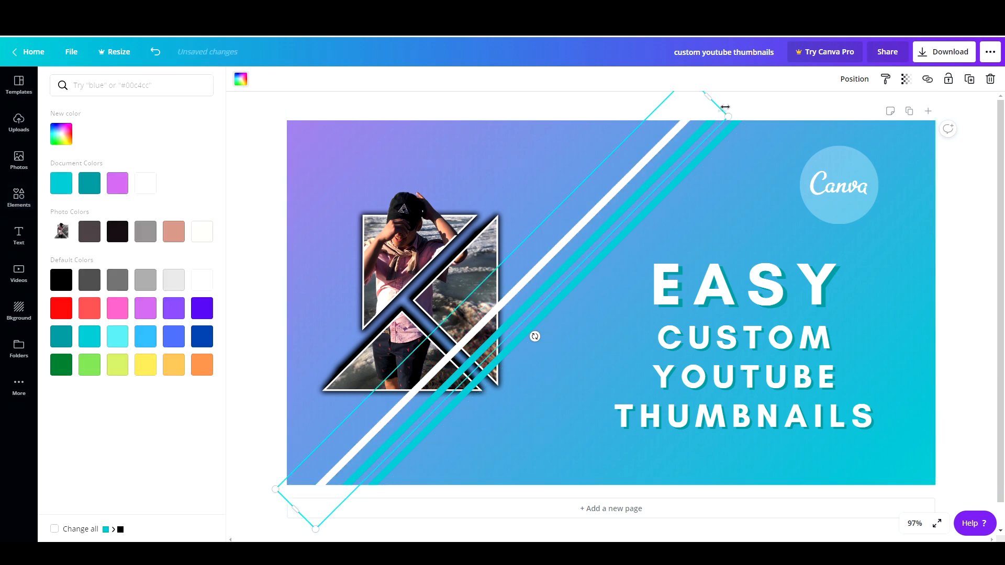
pyautogui.click(731, 129)
pyautogui.click(241, 80)
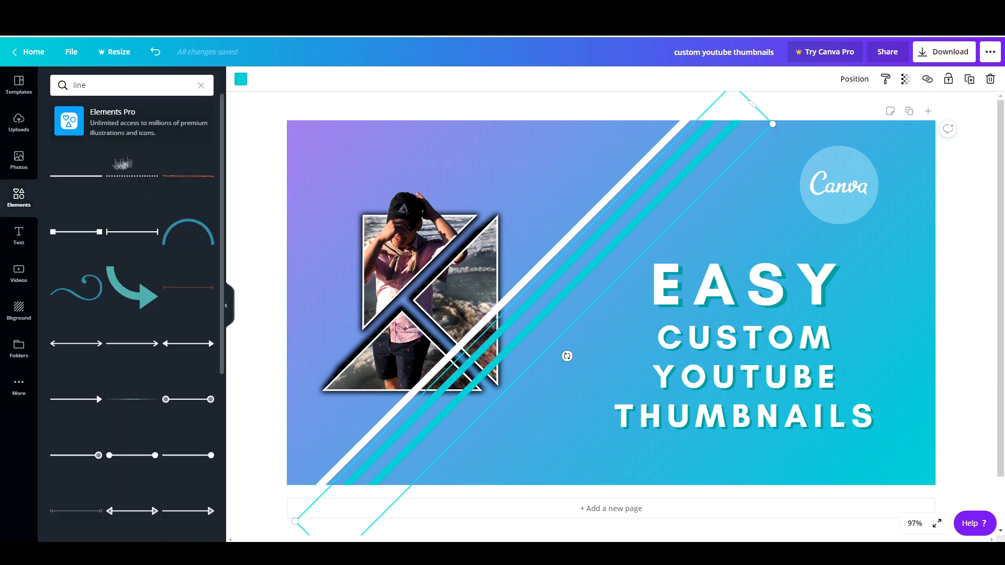
pyautogui.click(240, 80)
pyautogui.click(146, 184)
pyautogui.moveTo(700, 170); pyautogui.dragTo(727, 189)
pyautogui.click(694, 137)
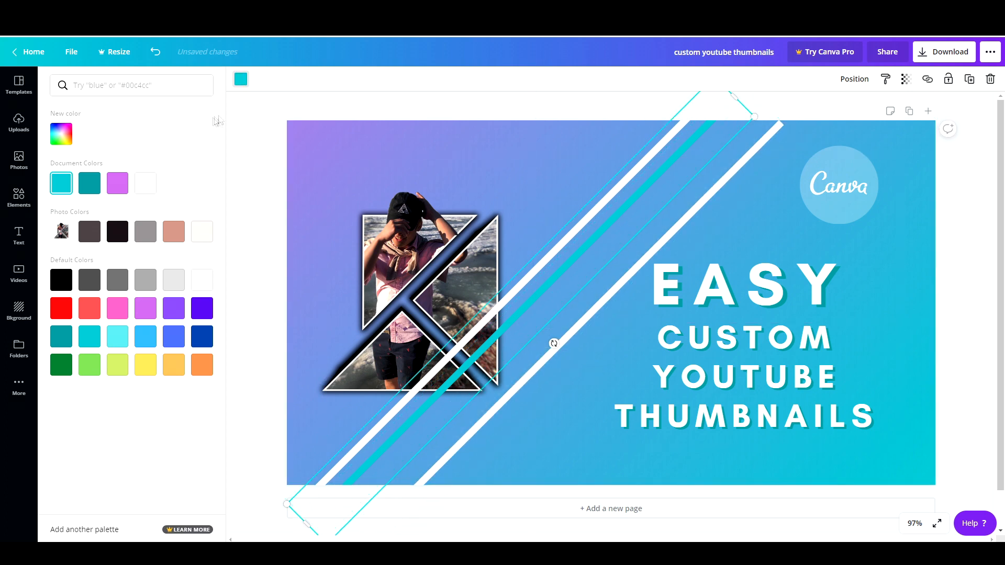
pyautogui.click(241, 80)
pyautogui.click(241, 79)
pyautogui.click(145, 183)
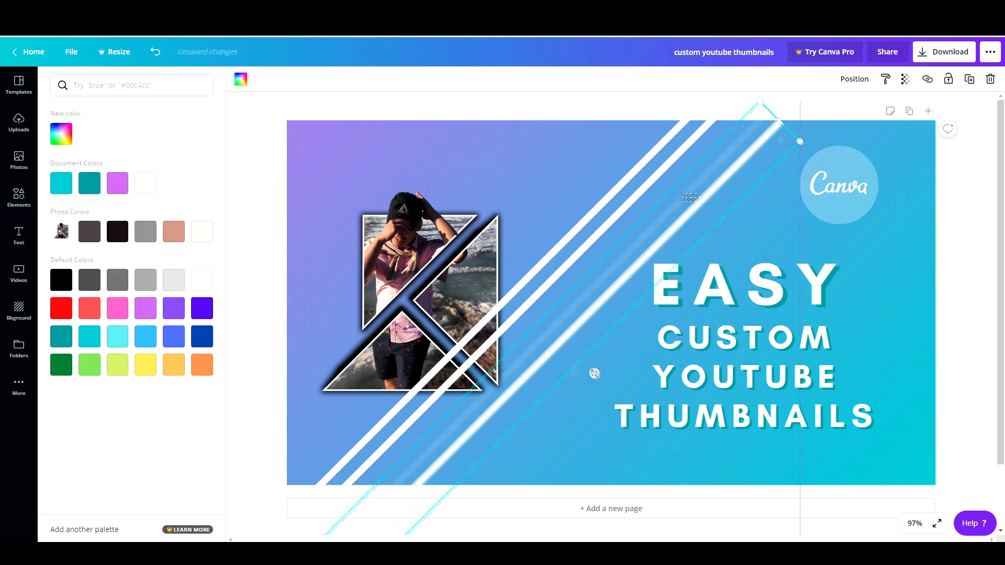
# Step: Reposition the white lines into evenly spaced parallel stripes
pyautogui.moveTo(670, 174); pyautogui.dragTo(669, 200)
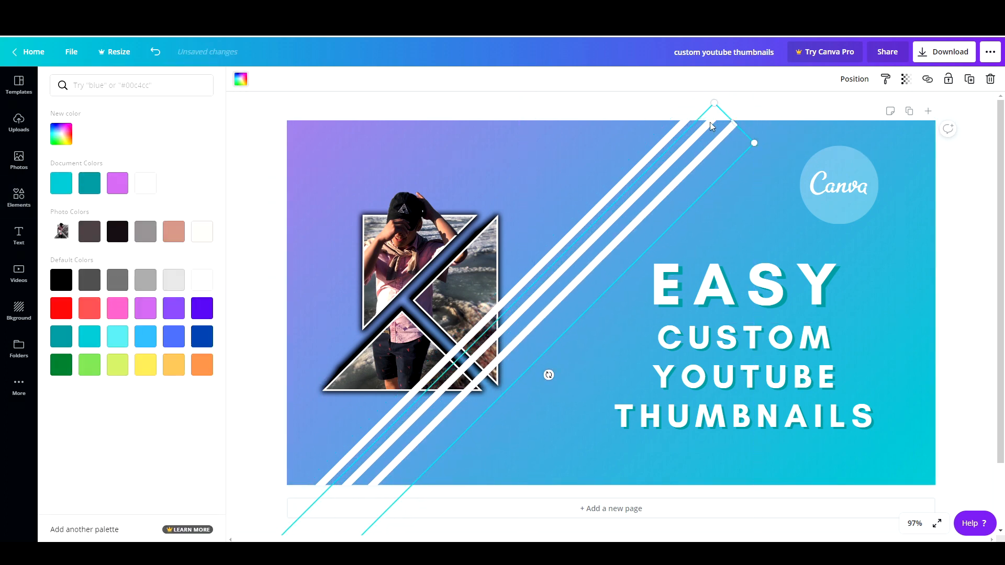
pyautogui.click(683, 112)
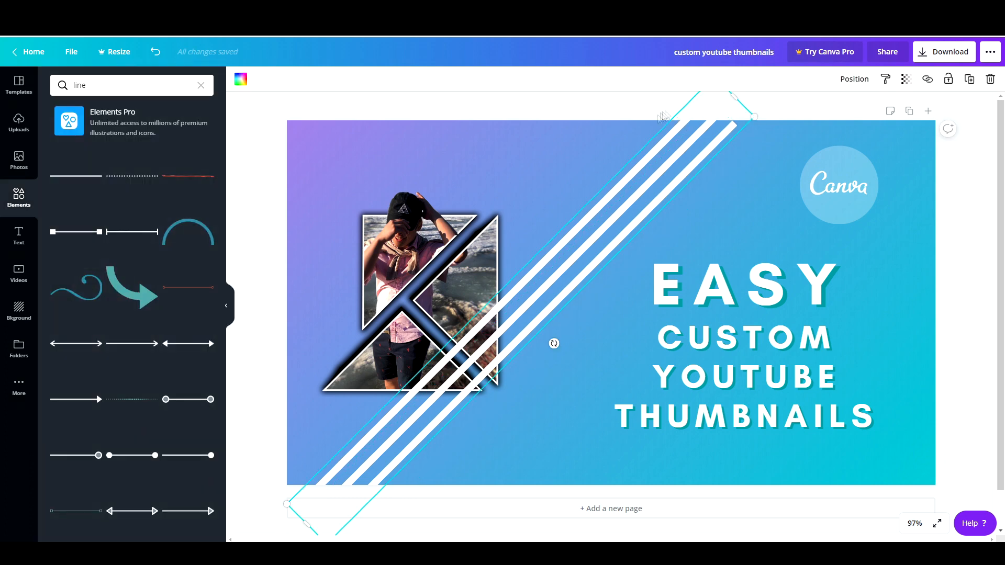
pyautogui.moveTo(662, 116); pyautogui.dragTo(663, 178)
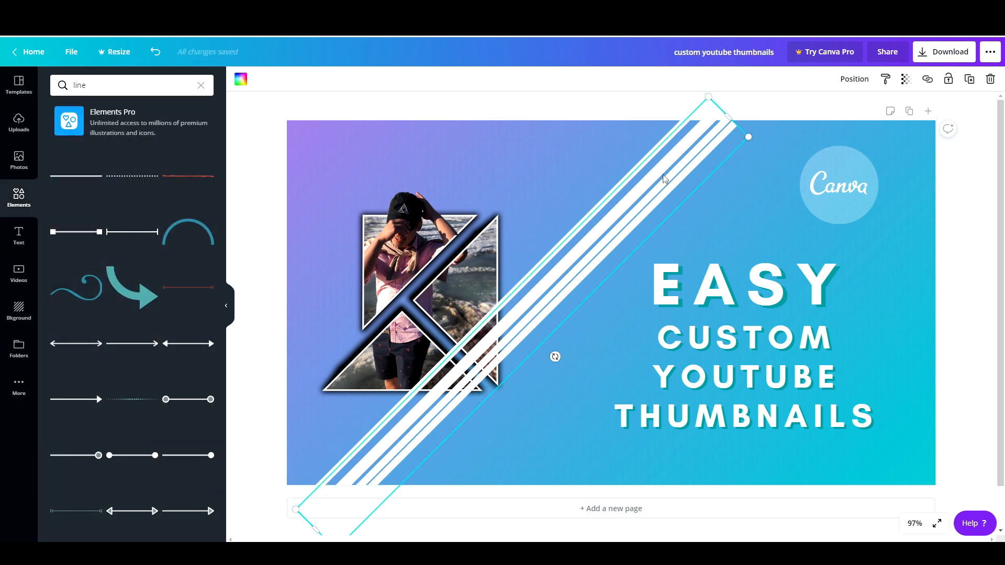
# Step: Duplicate the white lines and colour the copies dark teal
pyautogui.hotkey('ctrl', 'd')
pyautogui.click(661, 155)
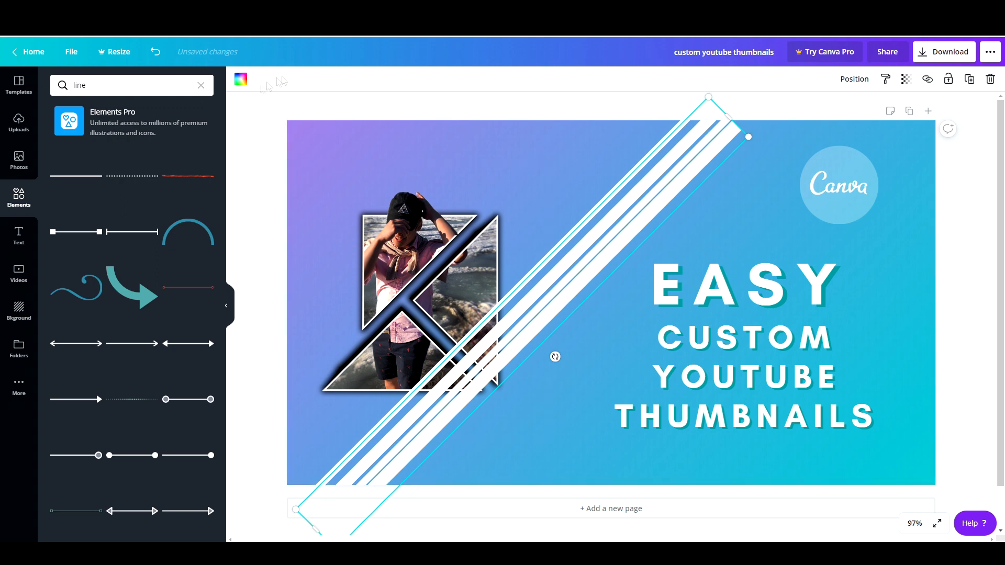
pyautogui.click(240, 80)
pyautogui.click(88, 184)
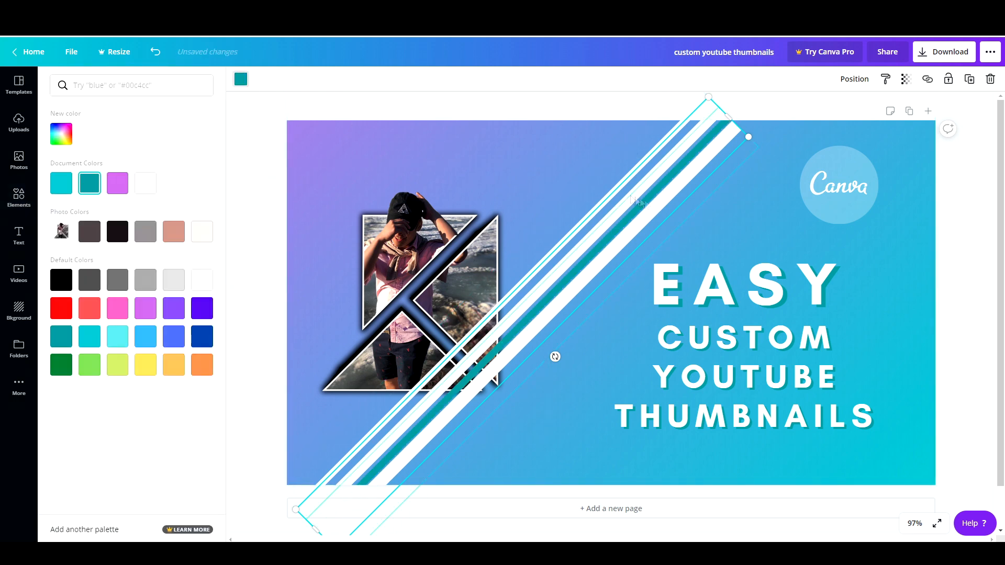
pyautogui.moveTo(658, 196)
pyautogui.mouseDown()
pyautogui.moveTo(635, 184)
pyautogui.moveTo(658, 214)
pyautogui.mouseUp()
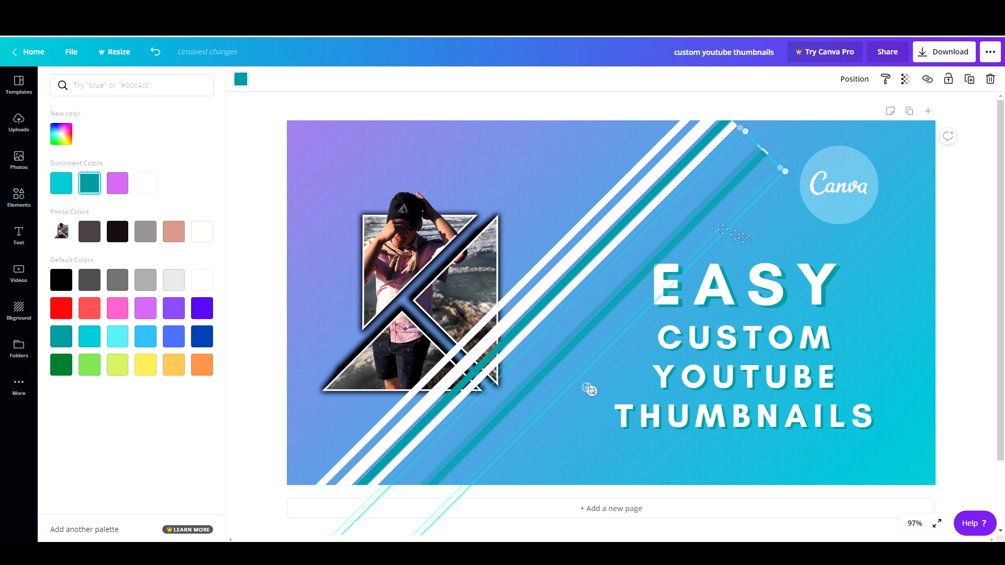
pyautogui.moveTo(735, 235); pyautogui.dragTo(756, 243)
pyautogui.moveTo(680, 183); pyautogui.dragTo(716, 222)
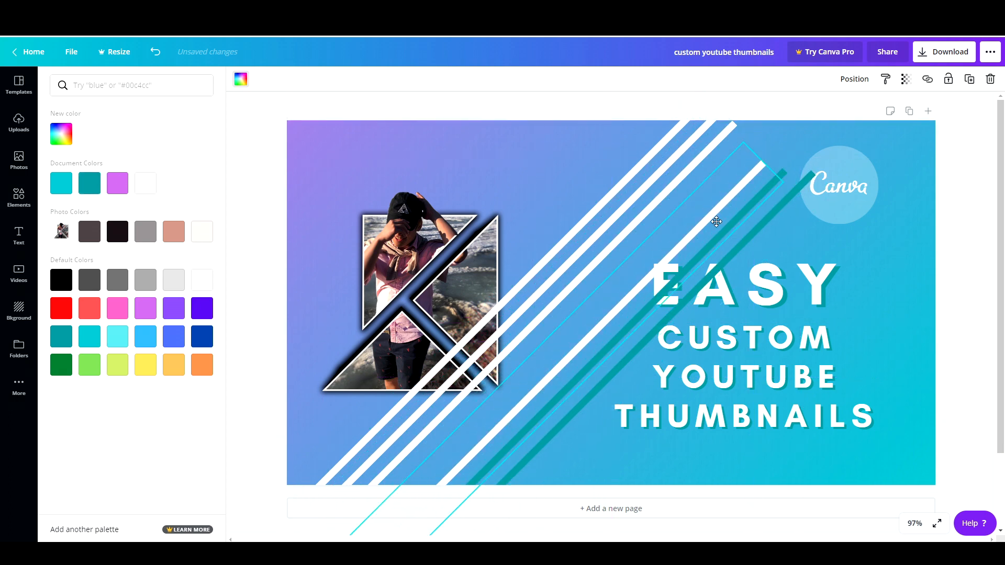
pyautogui.click(89, 183)
# Step: Send the teal lines backward and offset them behind the white stripes as shadows
pyautogui.moveTo(762, 163); pyautogui.dragTo(767, 102)
pyautogui.moveTo(753, 203); pyautogui.dragTo(694, 138)
pyautogui.rightClick(654, 160)
pyautogui.click(696, 245)
pyautogui.rightClick(693, 139)
pyautogui.click(754, 224)
pyautogui.moveTo(777, 210); pyautogui.dragTo(708, 154)
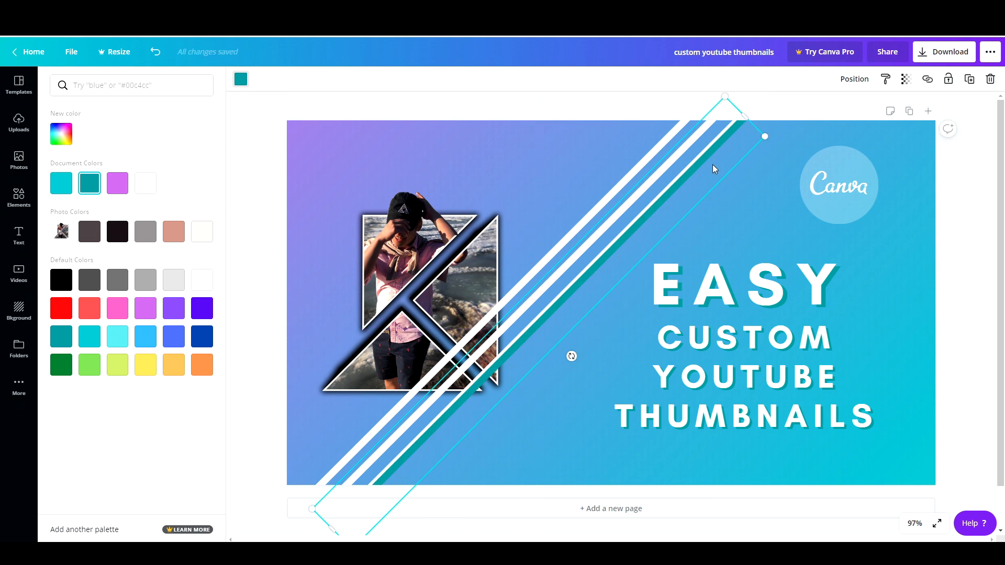
pyautogui.rightClick(712, 166)
pyautogui.click(768, 253)
# Step: Send the gradient background to the back and insert the uploaded YouTube screenshot image
pyautogui.rightClick(495, 147)
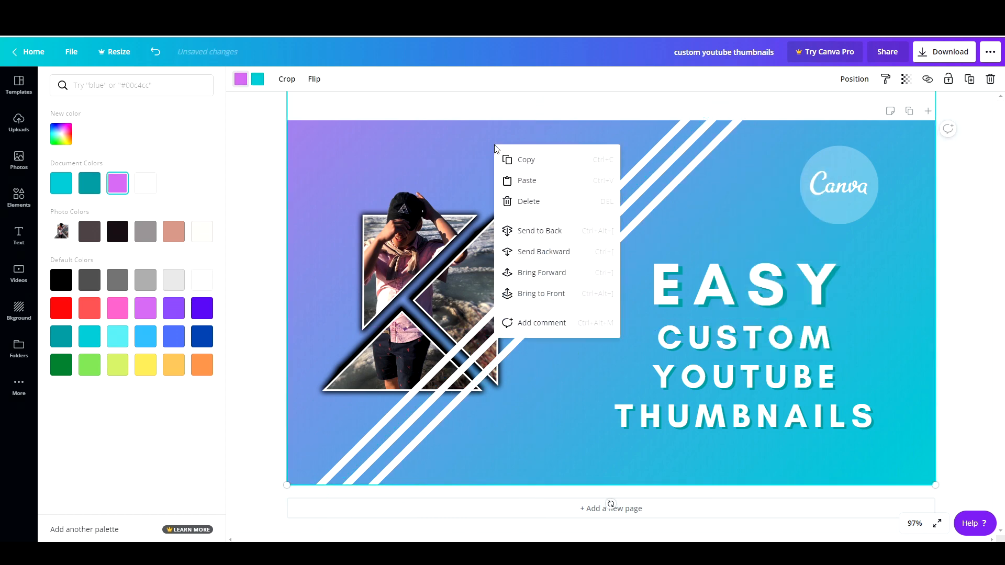
pyautogui.click(579, 232)
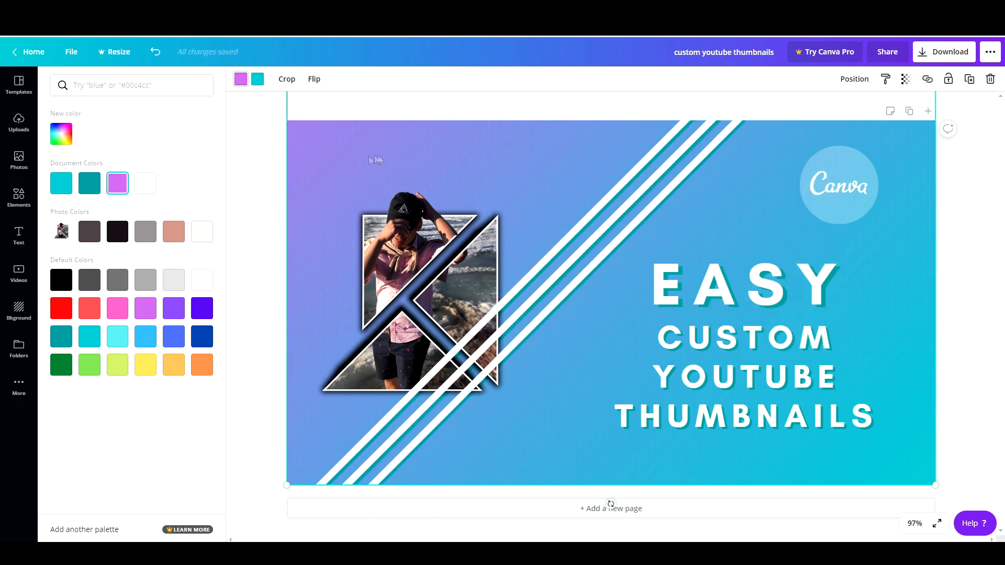
pyautogui.click(31, 132)
pyautogui.click(84, 157)
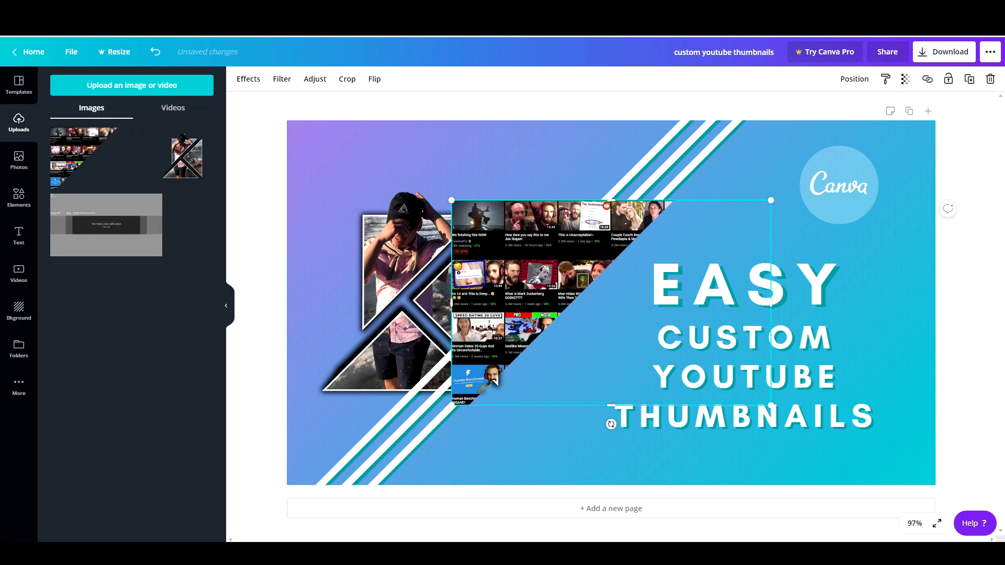
# Step: Enlarge the screenshot over the left part of the canvas and send it behind the stripes and photo
pyautogui.moveTo(598, 228); pyautogui.dragTo(437, 151)
pyautogui.moveTo(605, 326); pyautogui.dragTo(877, 447)
pyautogui.moveTo(858, 124); pyautogui.dragTo(859, 121)
pyautogui.rightClick(406, 214)
pyautogui.click(477, 322)
pyautogui.rightClick(551, 160)
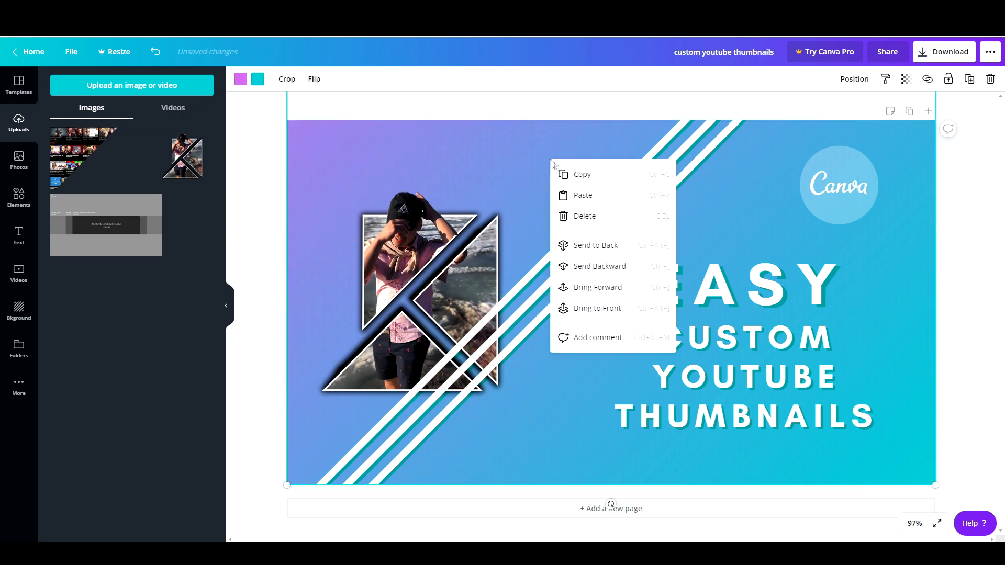
pyautogui.click(606, 243)
# Step: Set the screenshot image's blur adjustment to 24
pyautogui.click(309, 82)
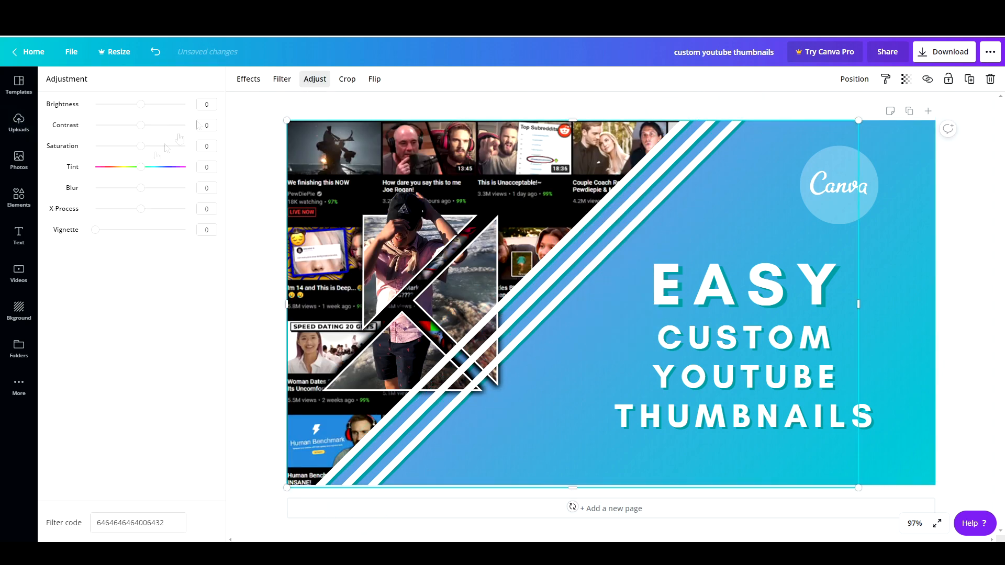
pyautogui.moveTo(140, 188); pyautogui.dragTo(153, 192)
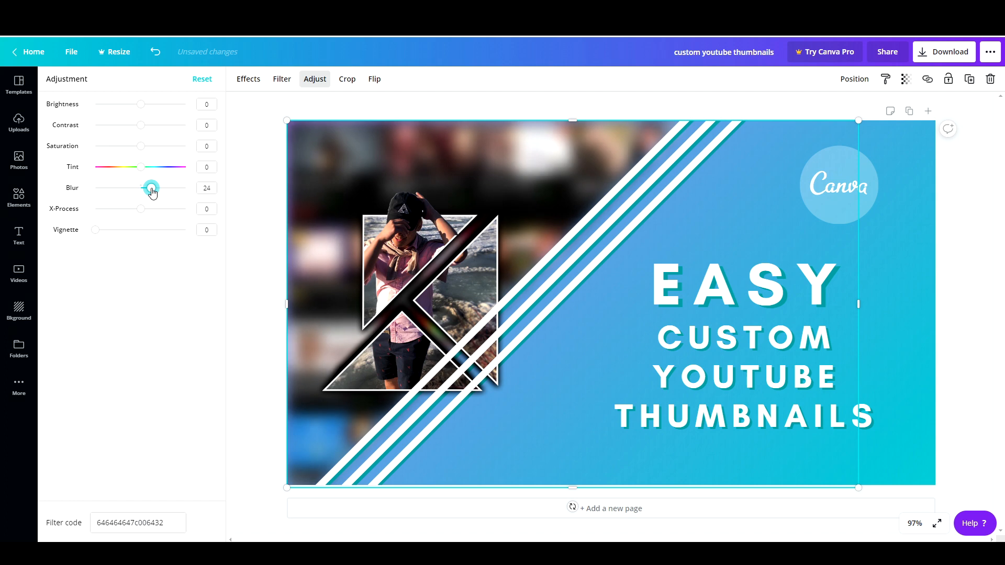
# Step: Set the screenshot image's transparency to 48
pyautogui.click(906, 79)
pyautogui.moveTo(873, 107); pyautogui.dragTo(842, 108)
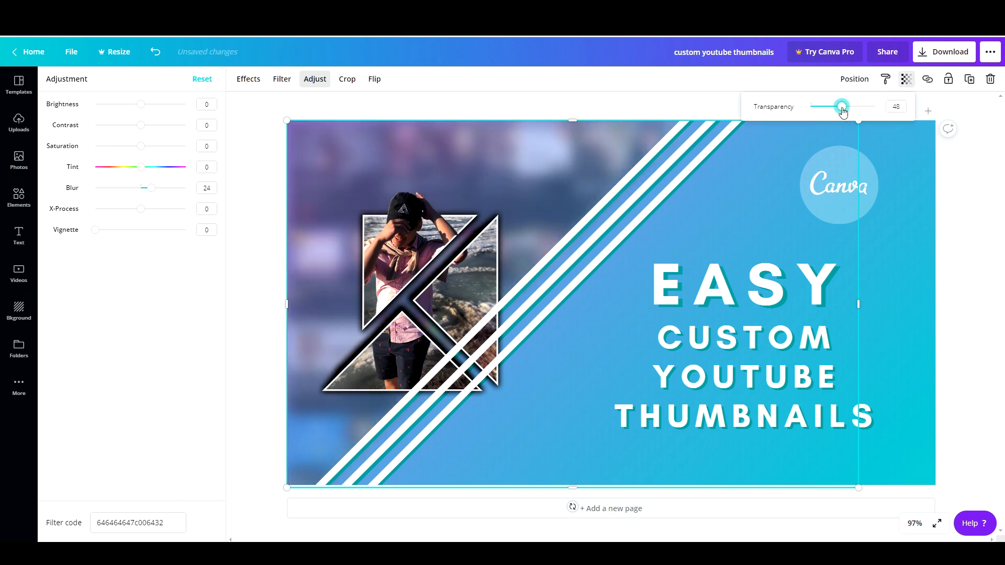
pyautogui.click(955, 234)
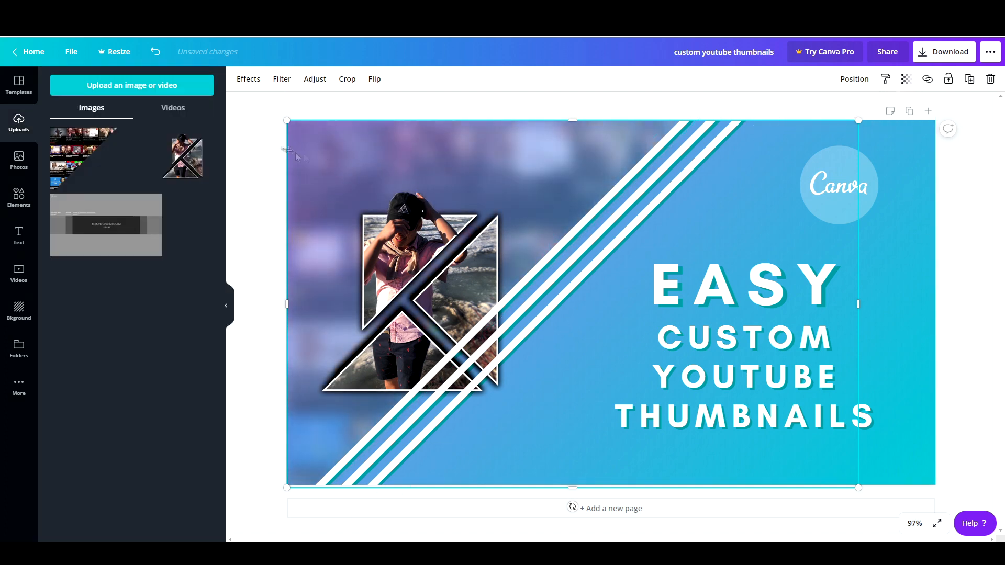
# Step: Rename the design as YouTube Thumbnail 1
pyautogui.click(258, 140)
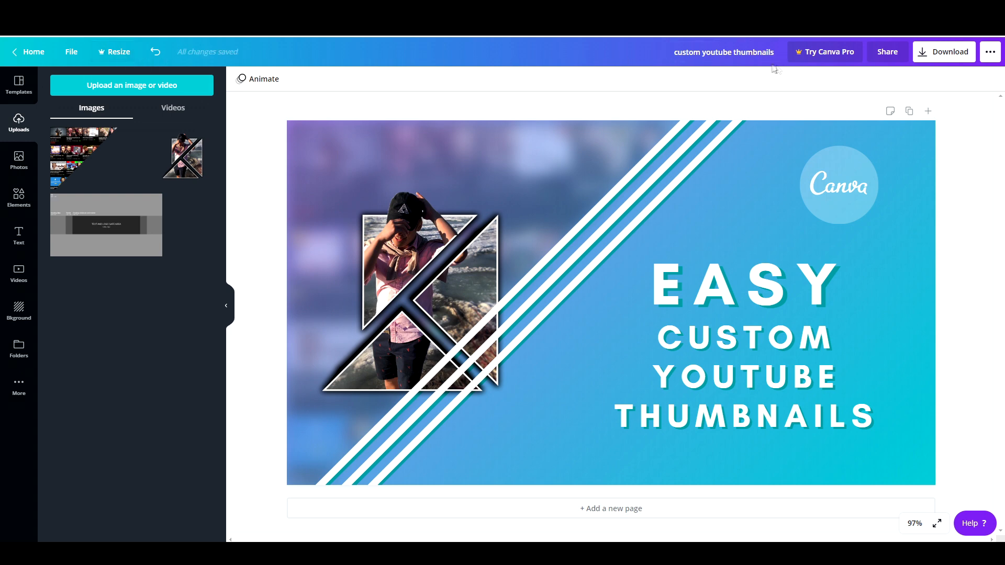
pyautogui.write('Y')
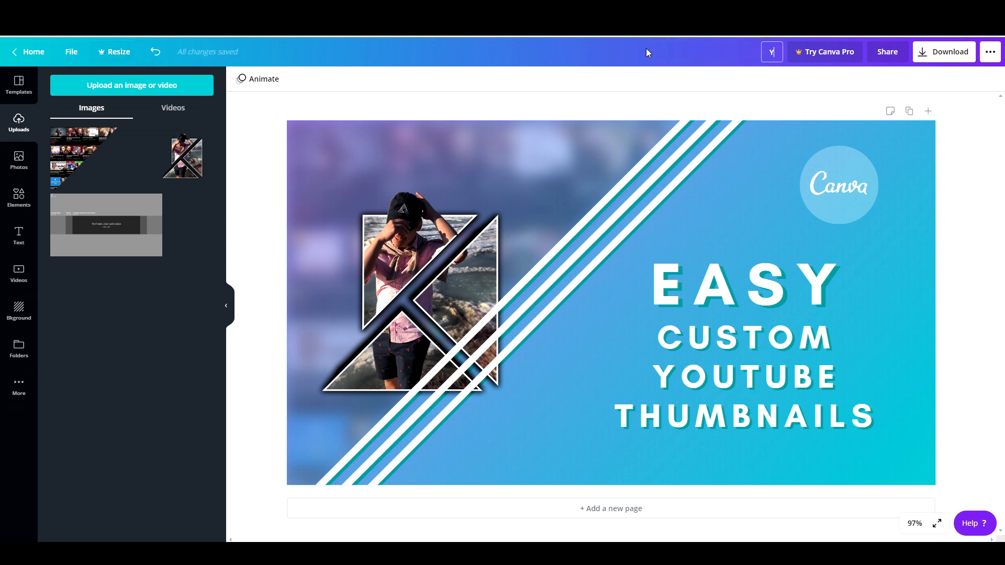
pyautogui.write('ouTube Thumbnail 1')
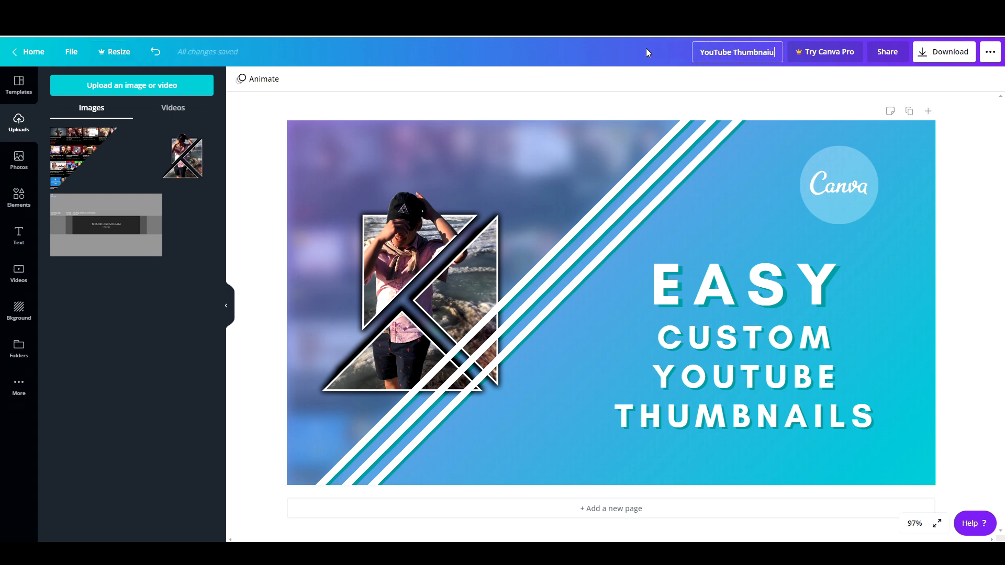
# Step: Download the thumbnail as a PNG file
pyautogui.click(931, 56)
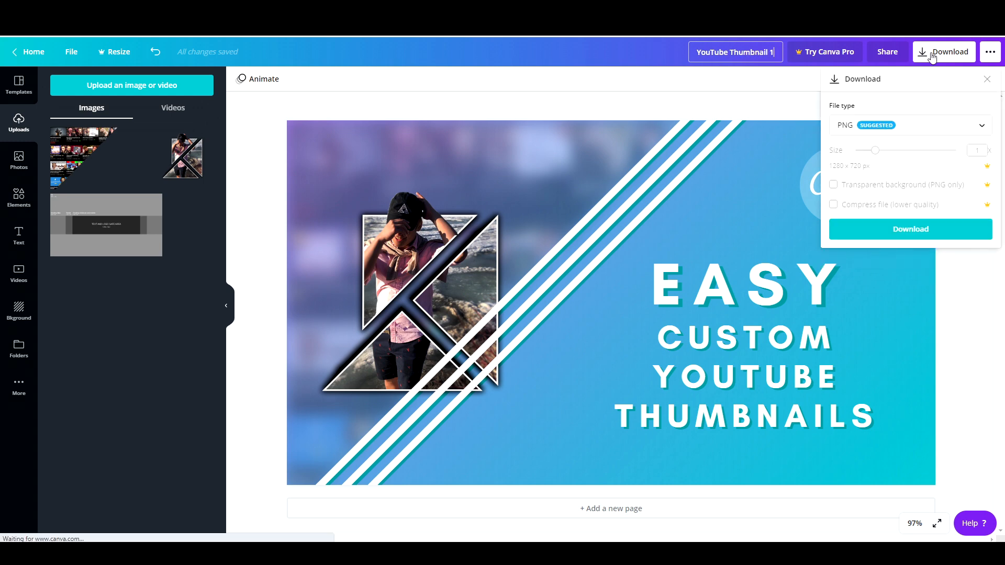
pyautogui.click(905, 228)
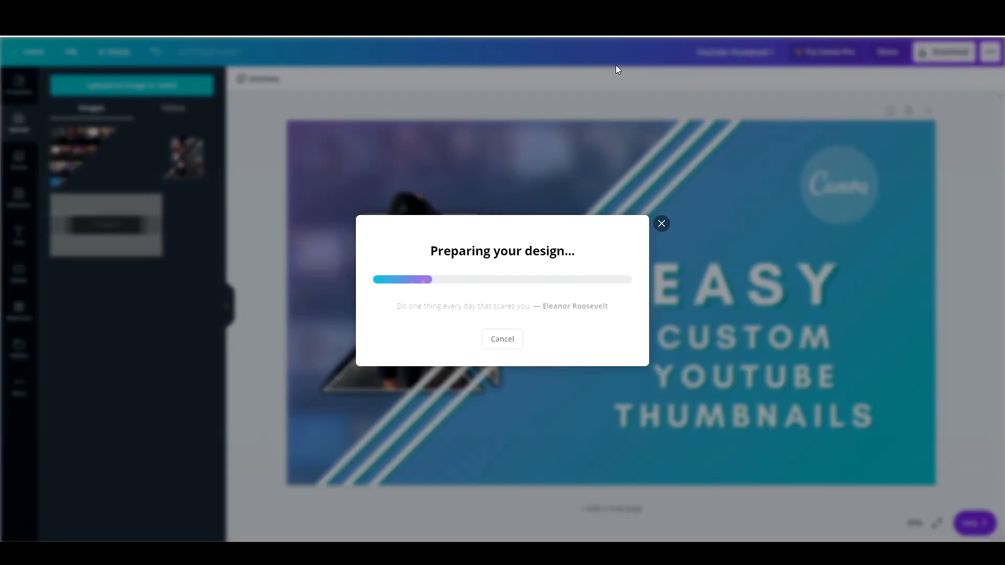
pyautogui.click(792, 132)
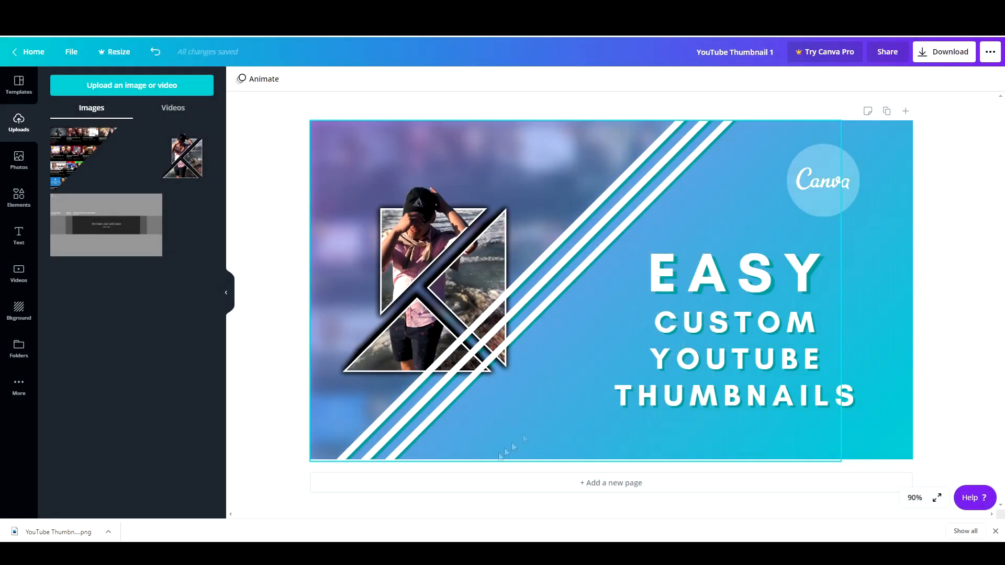